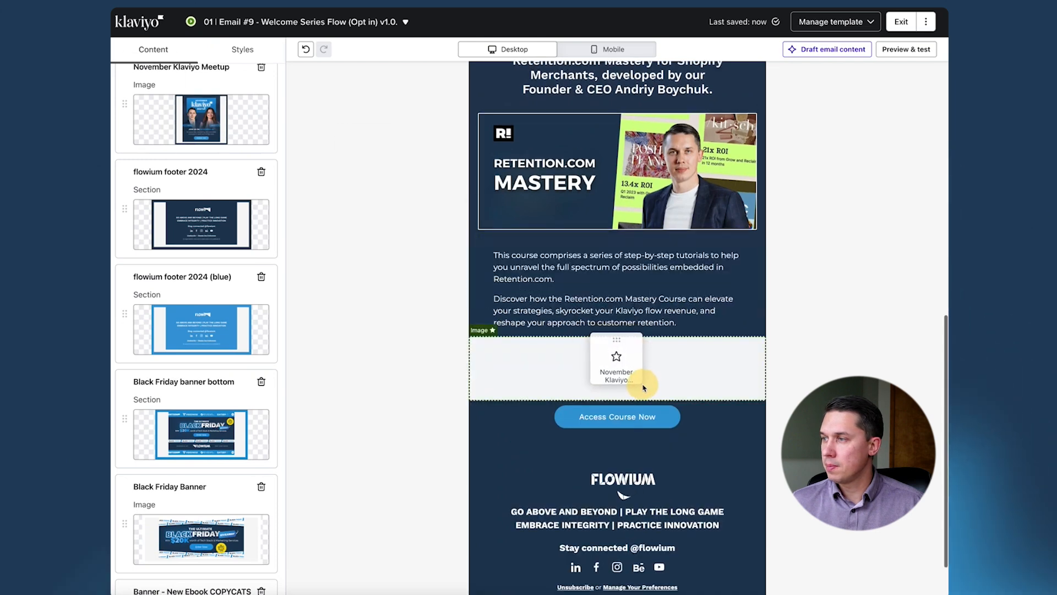
- Delete the November Klaviyo Meetup image block placed between the course description and the Access Course Now button
{"action": "scroll", "coordinate": [554, 397], "scroll_direction": "down", "scroll_amount": 5}
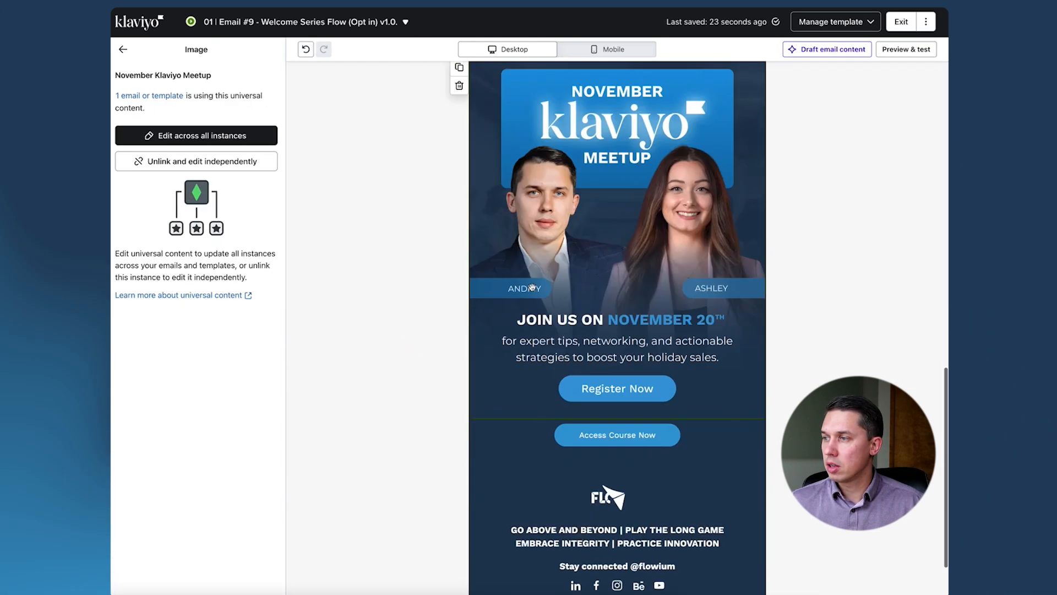
{"action": "scroll", "coordinate": [556, 358], "scroll_direction": "up", "scroll_amount": 2}
{"action": "scroll", "coordinate": [579, 299], "scroll_direction": "down", "scroll_amount": 1}
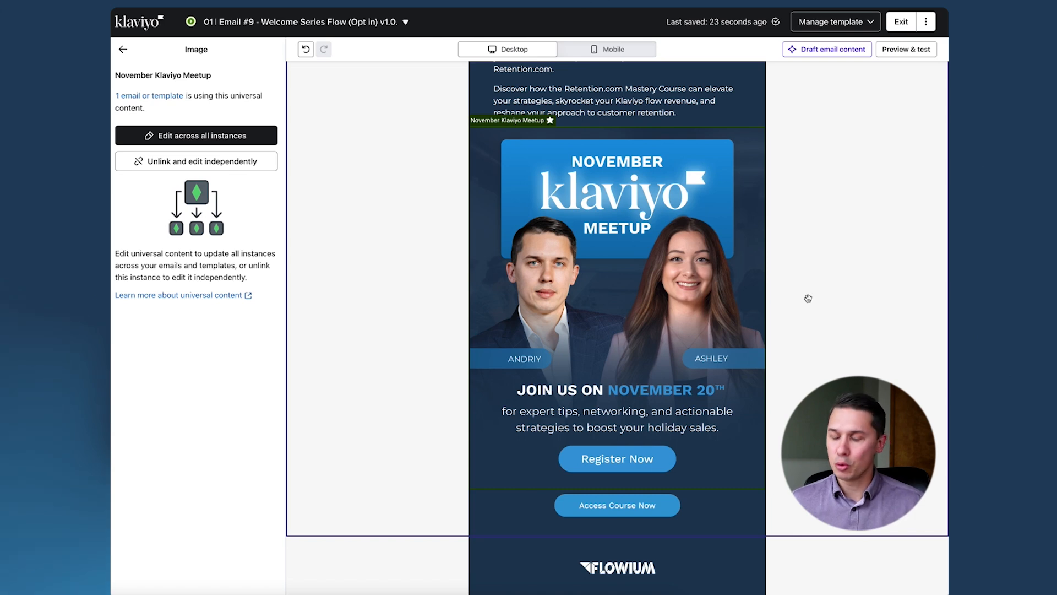
{"action": "scroll", "coordinate": [660, 320], "scroll_direction": "down", "scroll_amount": 1}
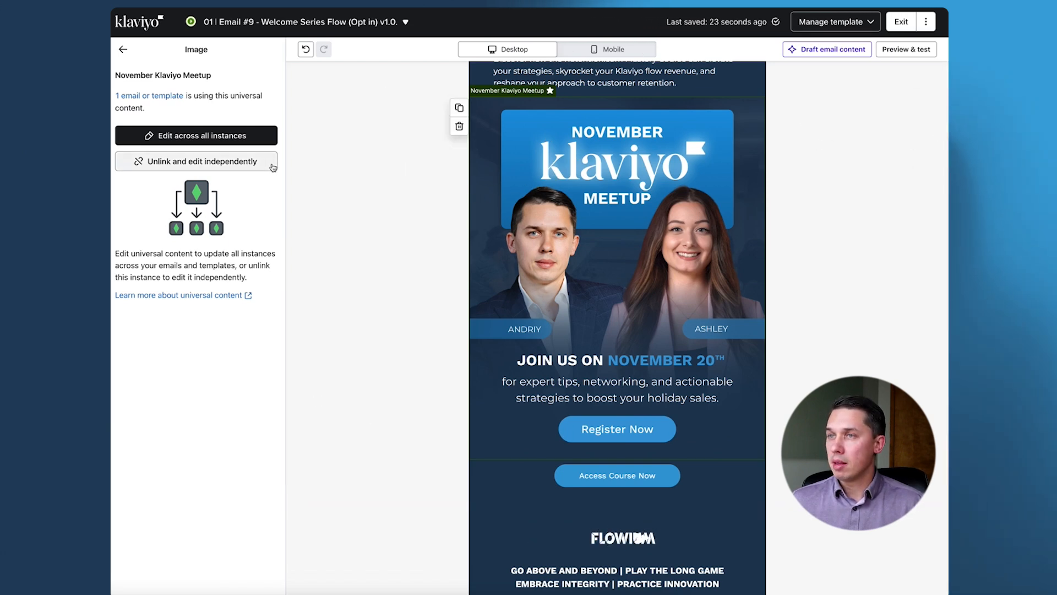
{"action": "mouse_move", "coordinate": [116, 99]}
{"action": "left_mouse_down"}
{"action": "mouse_move", "coordinate": [189, 88]}
{"action": "mouse_move", "coordinate": [124, 104]}
{"action": "left_mouse_up"}
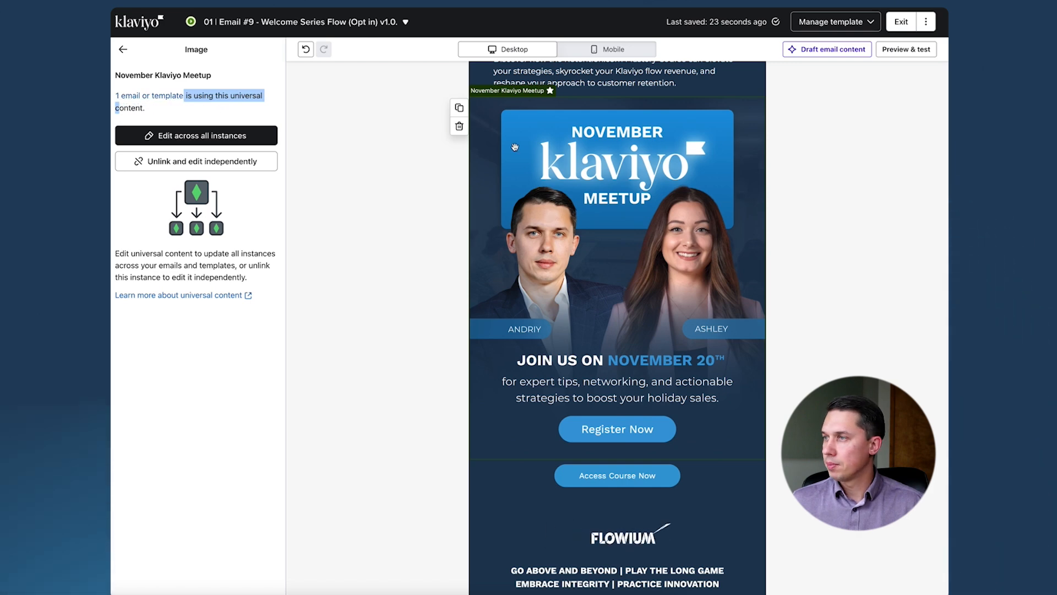
{"action": "left_click", "coordinate": [459, 128]}
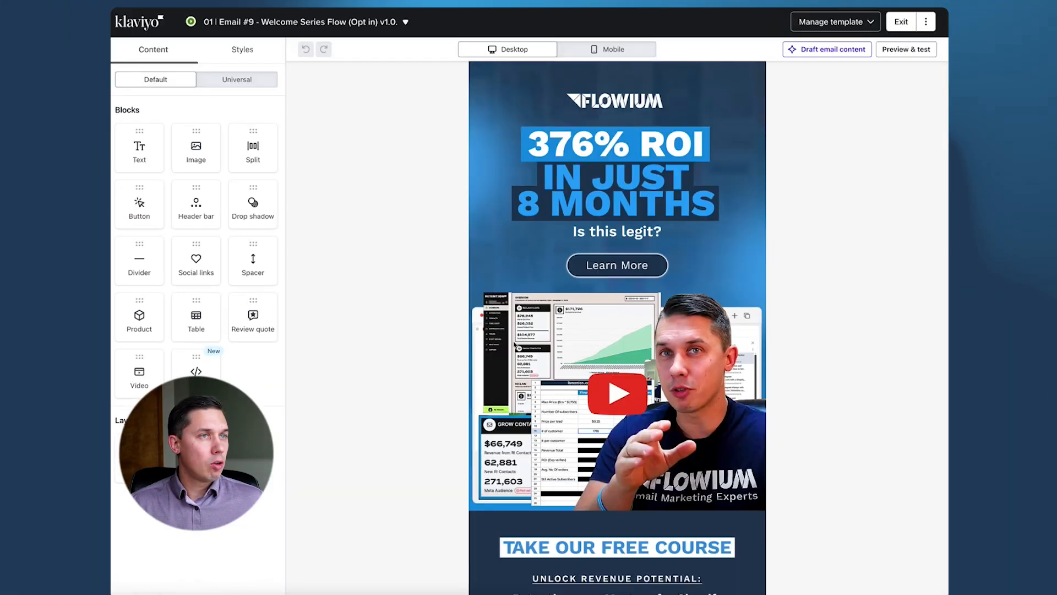
- Insert the November Klaviyo Meetup universal block directly below the Retention.com Mastery banner in the email
{"action": "scroll", "coordinate": [544, 331], "scroll_direction": "down", "scroll_amount": 2}
{"action": "scroll", "coordinate": [544, 331], "scroll_direction": "down", "scroll_amount": 8}
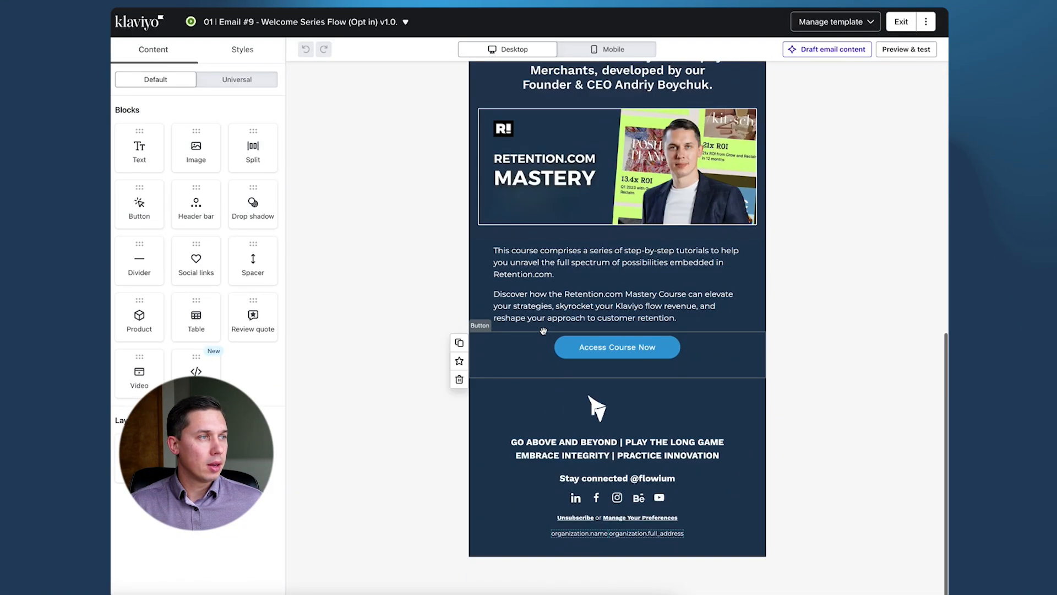
{"action": "left_click", "coordinate": [227, 80]}
{"action": "left_click_drag", "start_coordinate": [188, 261], "coordinate": [650, 251]}
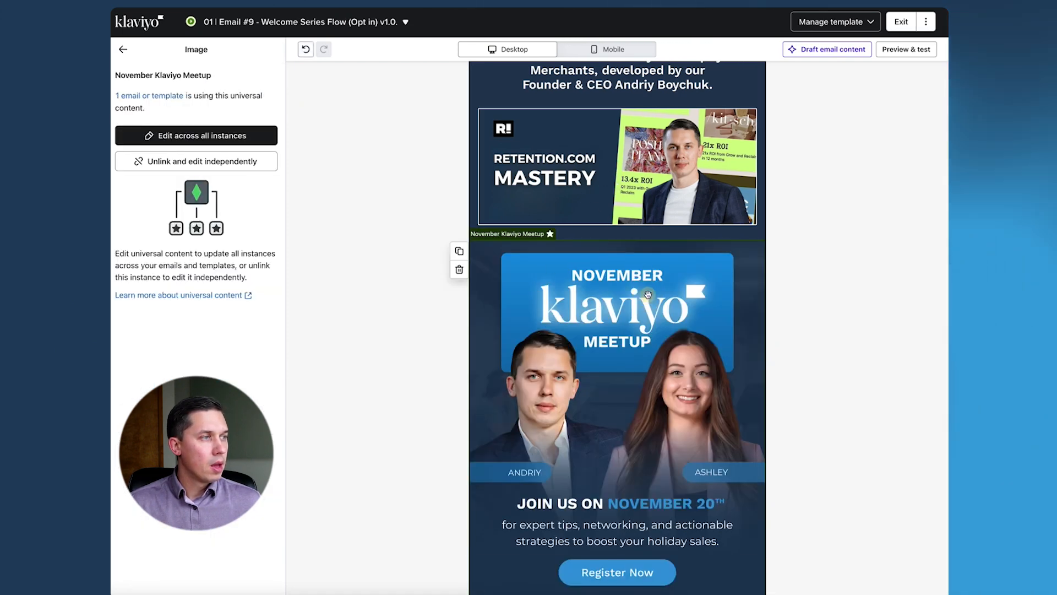
- Unlink the November Klaviyo Meetup block from its universal content for independent editing
{"action": "left_click", "coordinate": [122, 51]}
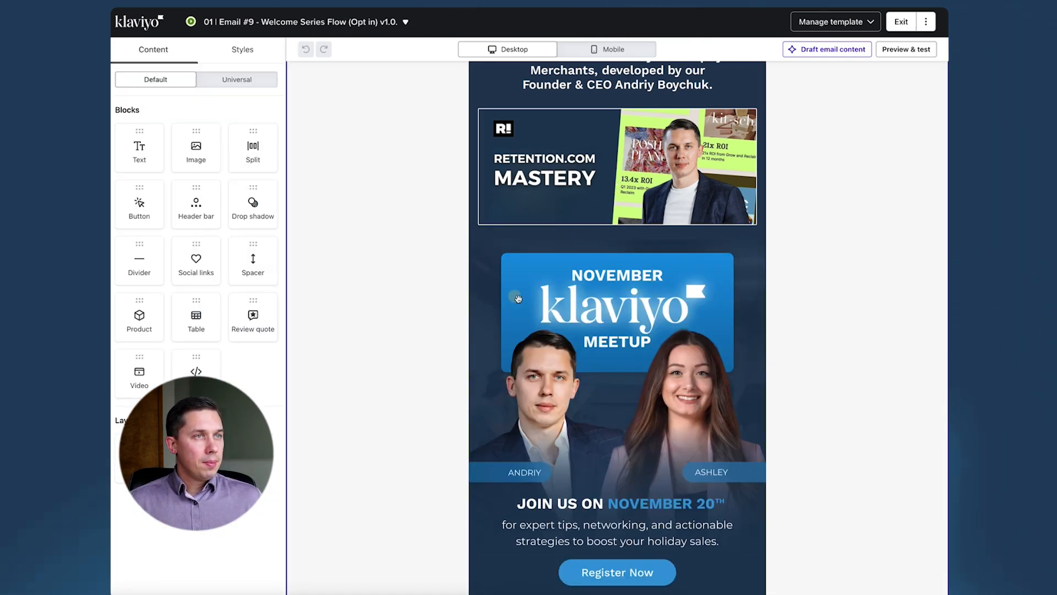
{"action": "left_click", "coordinate": [567, 318]}
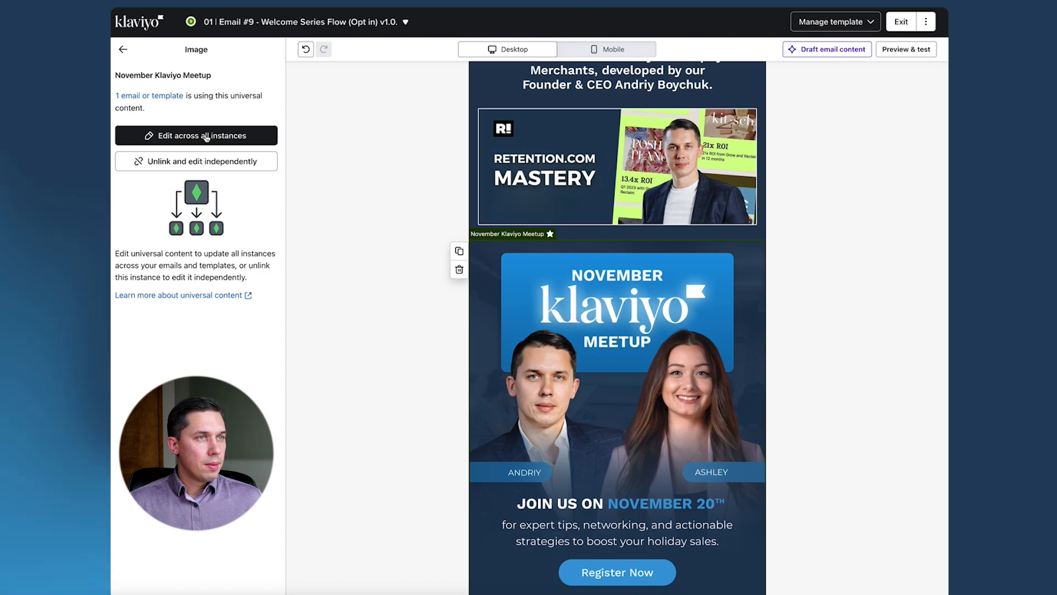
{"action": "left_click", "coordinate": [225, 162]}
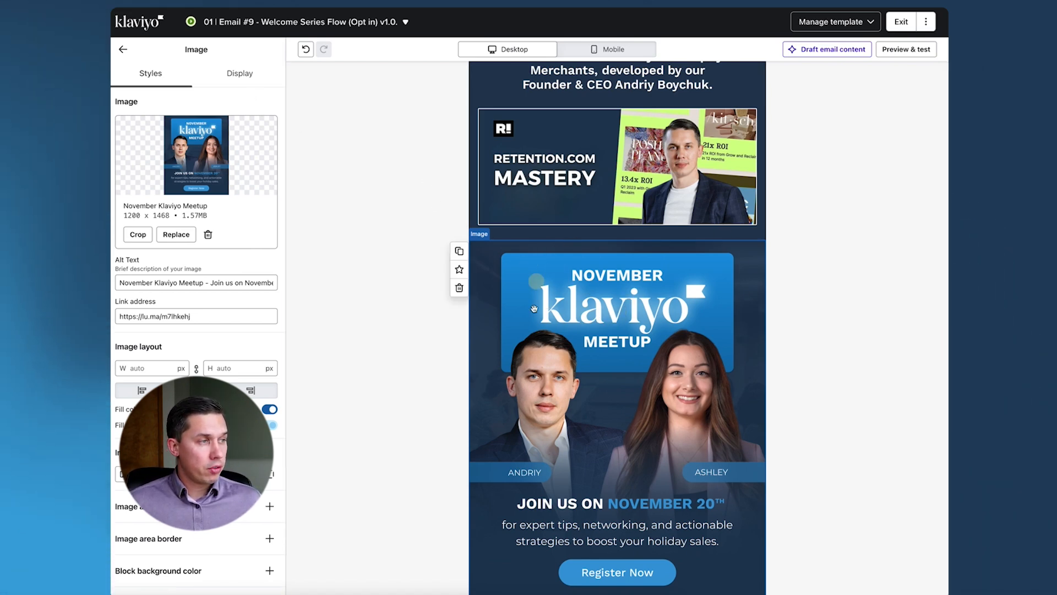
- Open the show/hide logic builder in the display settings of the November Klaviyo Meetup image block
{"action": "scroll", "coordinate": [553, 296], "scroll_direction": "down", "scroll_amount": 1}
{"action": "scroll", "coordinate": [553, 296], "scroll_direction": "down", "scroll_amount": 2}
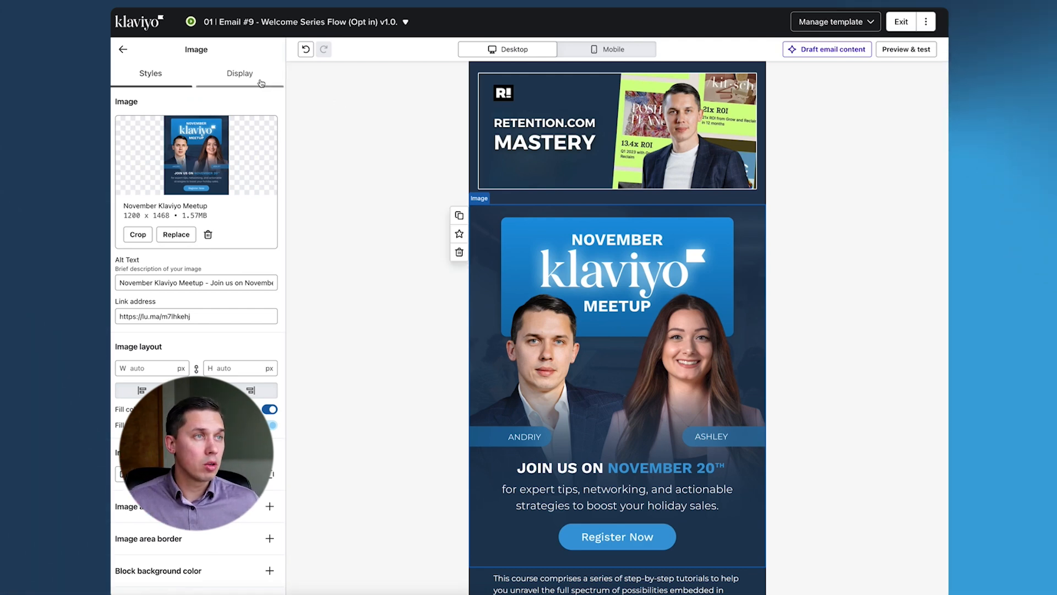
{"action": "left_click", "coordinate": [242, 81]}
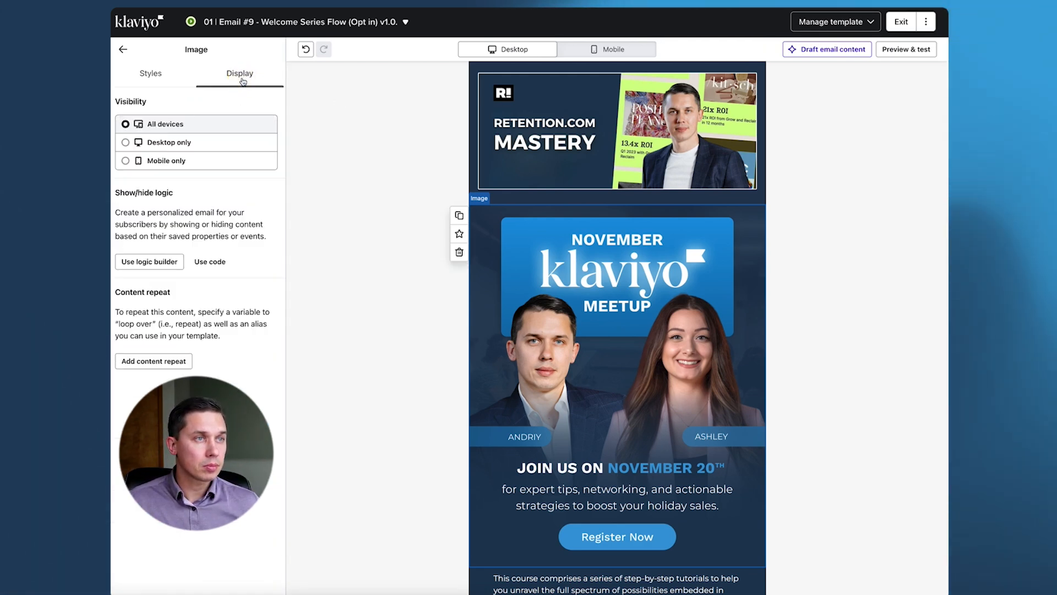
{"action": "left_click_drag", "start_coordinate": [116, 193], "coordinate": [194, 197]}
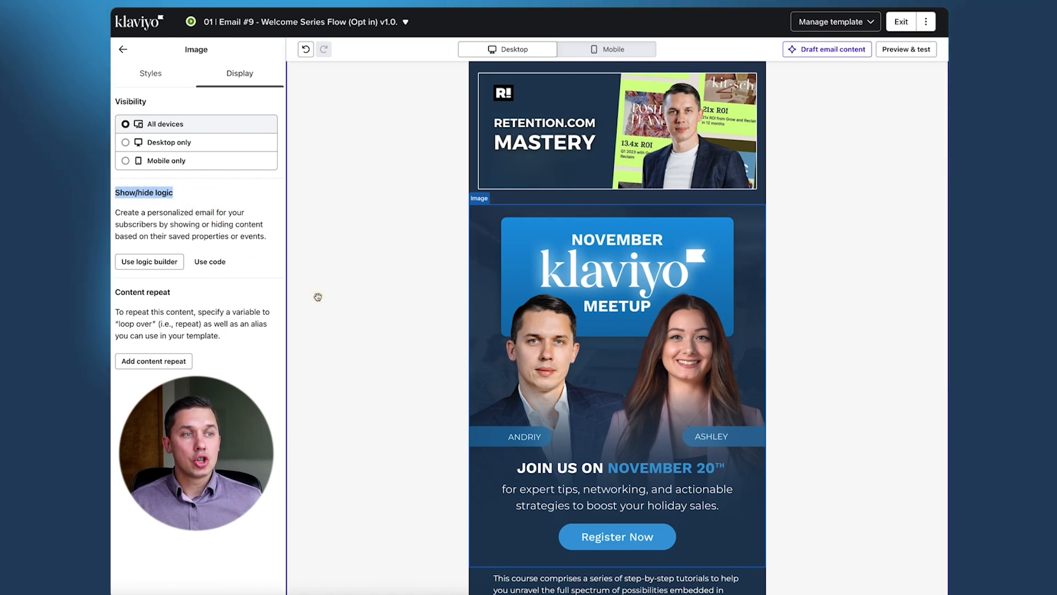
{"action": "scroll", "coordinate": [318, 297], "scroll_direction": "down", "scroll_amount": 1}
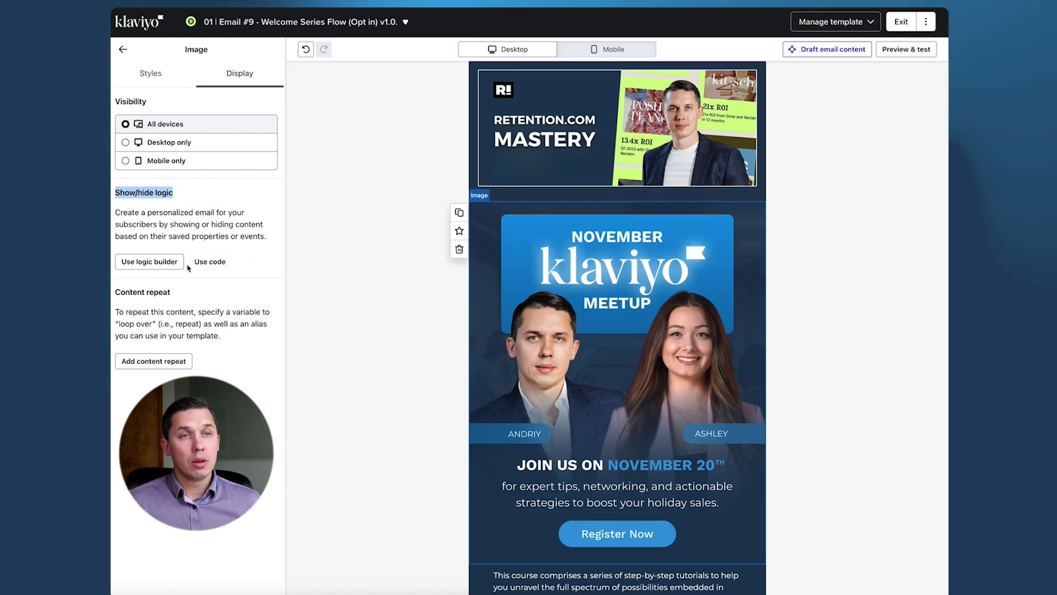
{"action": "left_click", "coordinate": [205, 262]}
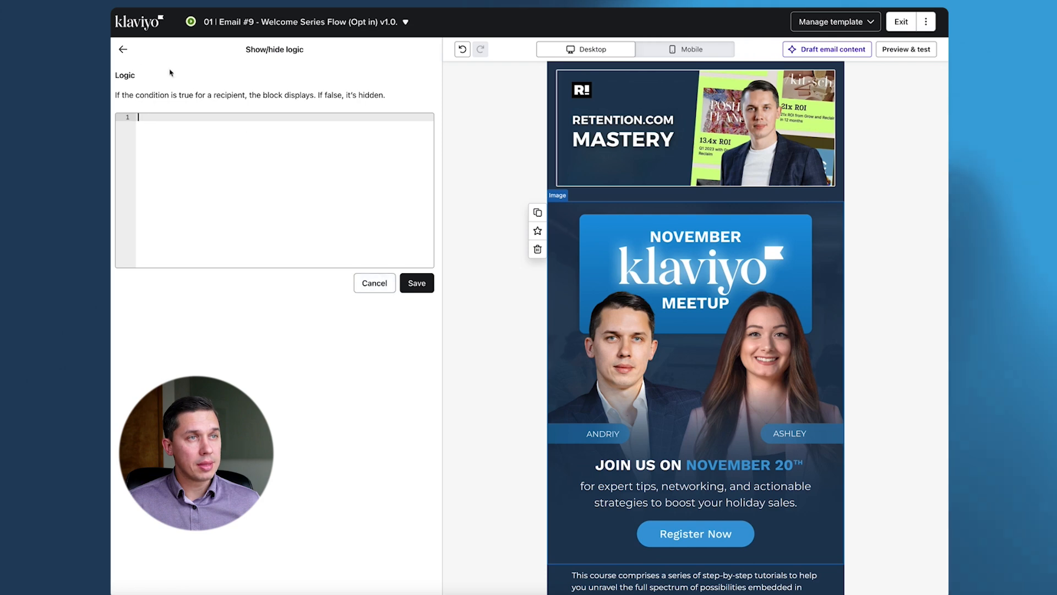
{"action": "left_click", "coordinate": [123, 49]}
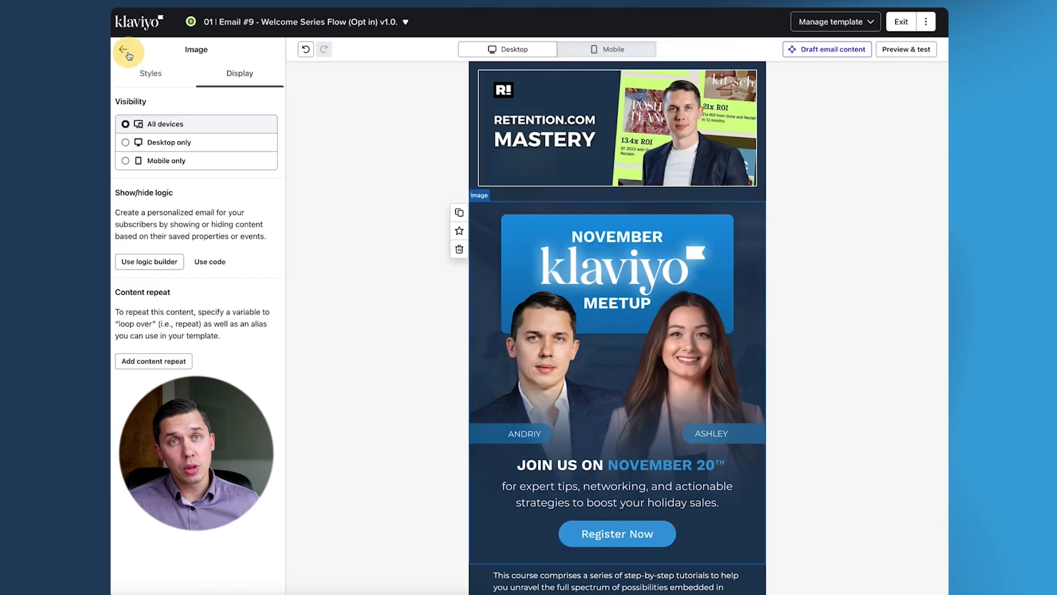
{"action": "left_click", "coordinate": [150, 262]}
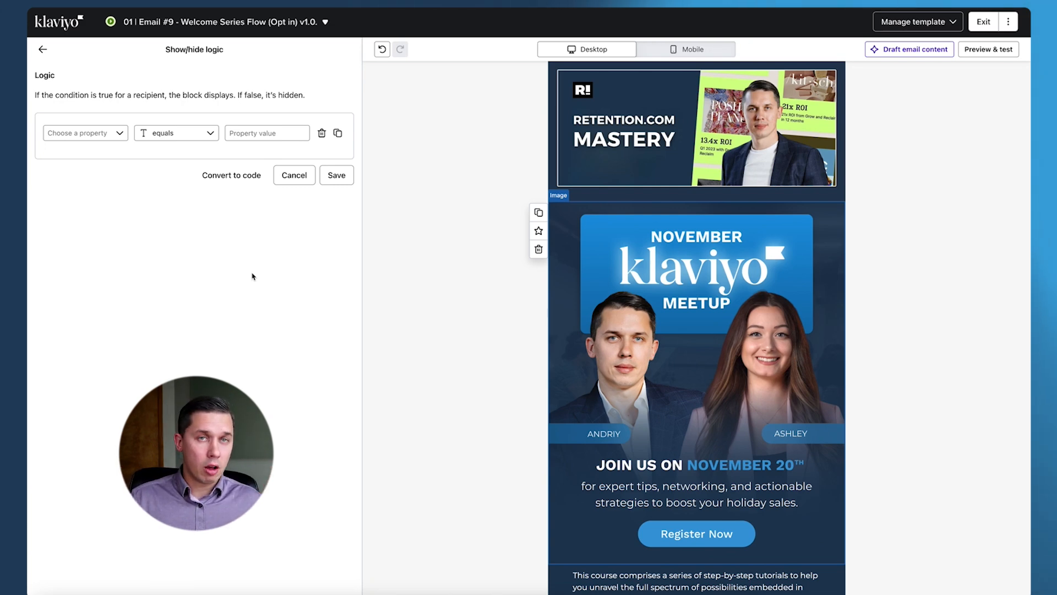
- Define the first show/hide condition as Country equals "usa"
{"action": "left_click", "coordinate": [87, 132]}
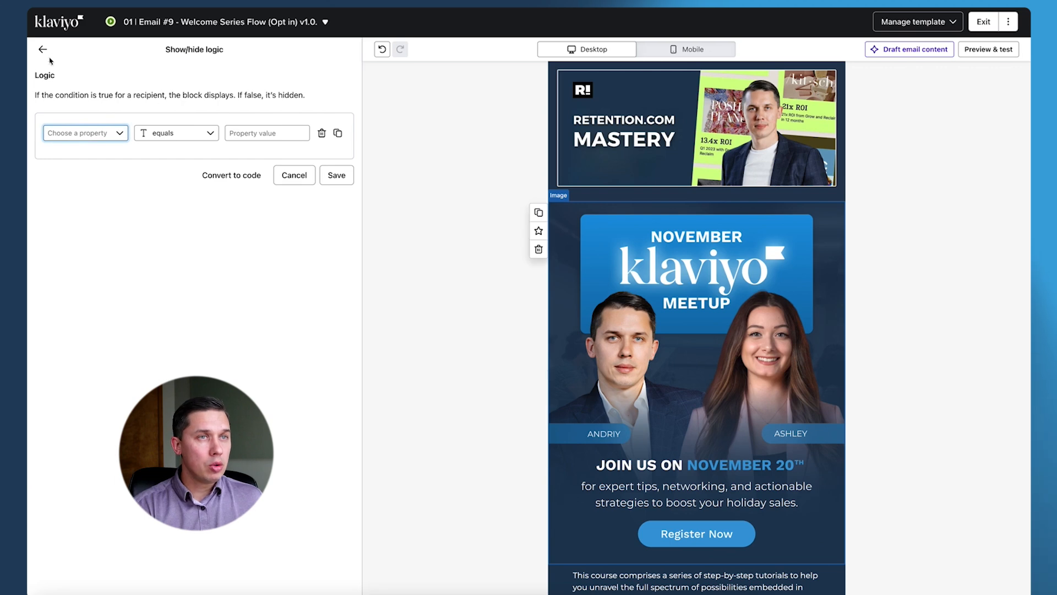
{"action": "left_click", "coordinate": [104, 134]}
{"action": "type", "text": "county"}
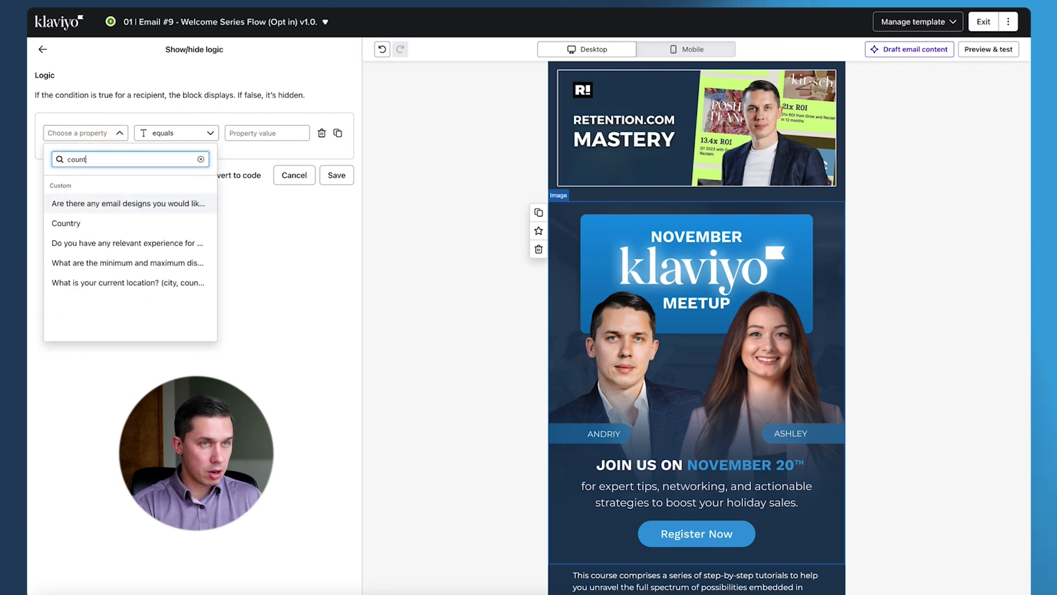
{"action": "key", "text": "BackSpace"}
{"action": "key", "text": "BackSpace"}
{"action": "key", "text": "BackSpace"}
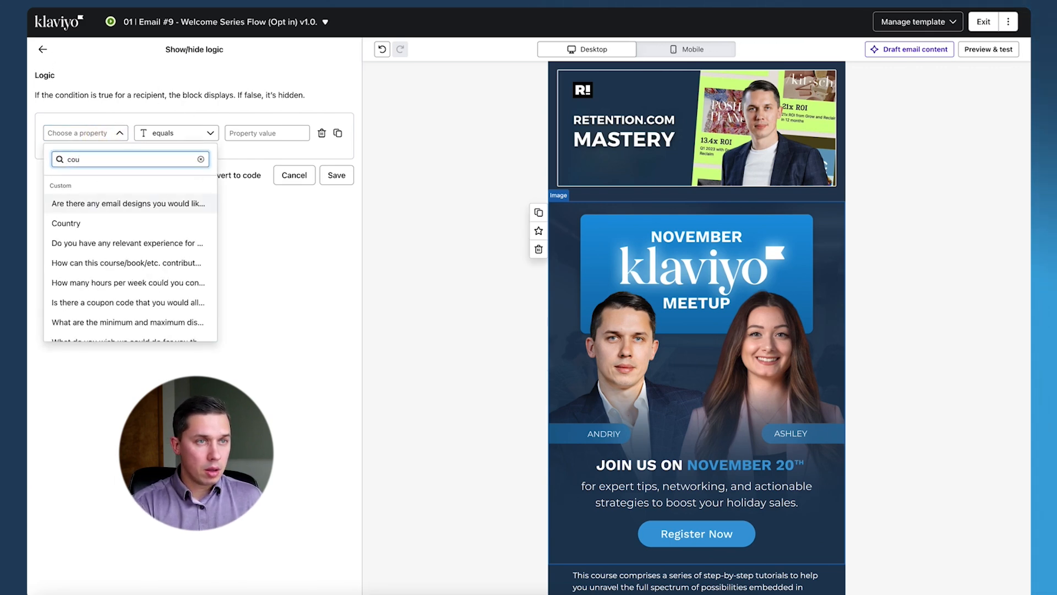
{"action": "left_click", "coordinate": [80, 225]}
{"action": "left_click", "coordinate": [267, 133]}
{"action": "type", "text": "usa"}
- Change the first show/hide condition to City equals "new york"
{"action": "left_click", "coordinate": [97, 139]}
{"action": "left_click", "coordinate": [170, 134]}
{"action": "left_click", "coordinate": [112, 137]}
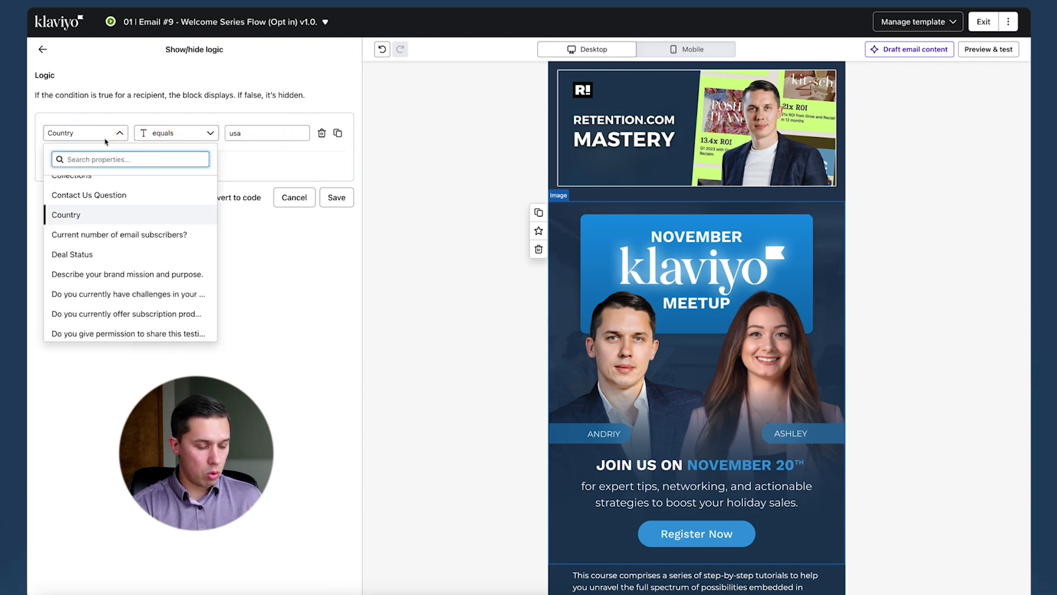
{"action": "type", "text": "city"}
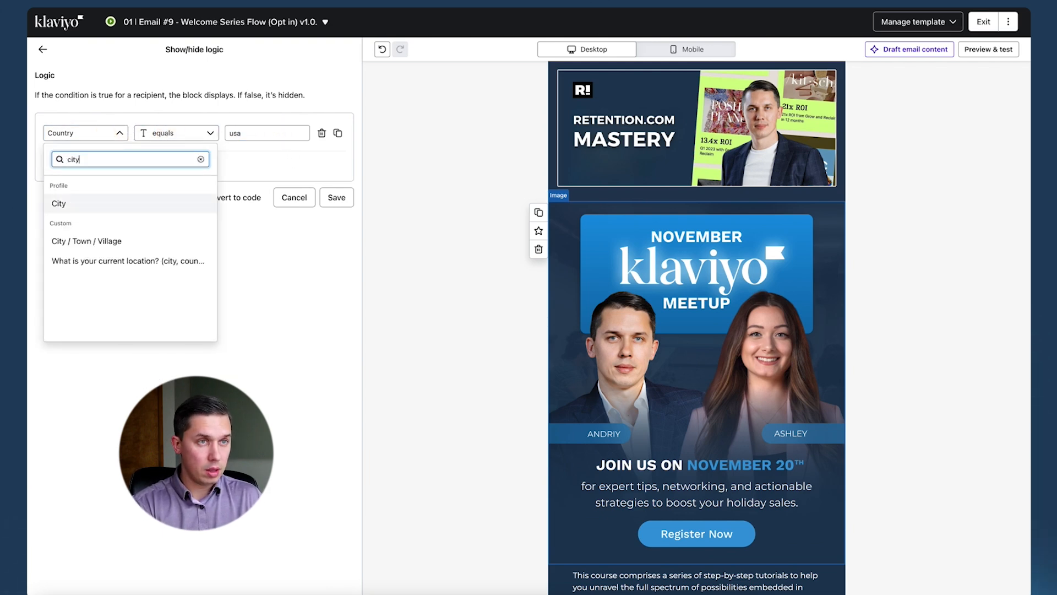
{"action": "left_click", "coordinate": [95, 203]}
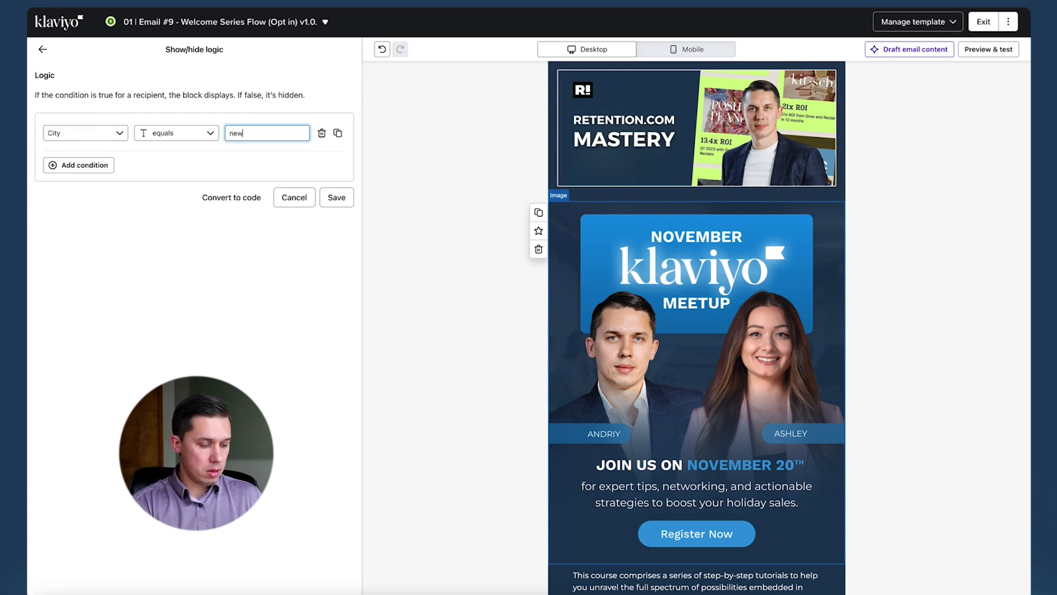
{"action": "type", "text": "new yorl"}
{"action": "key", "text": "BackSpace"}
{"action": "type", "text": "k"}
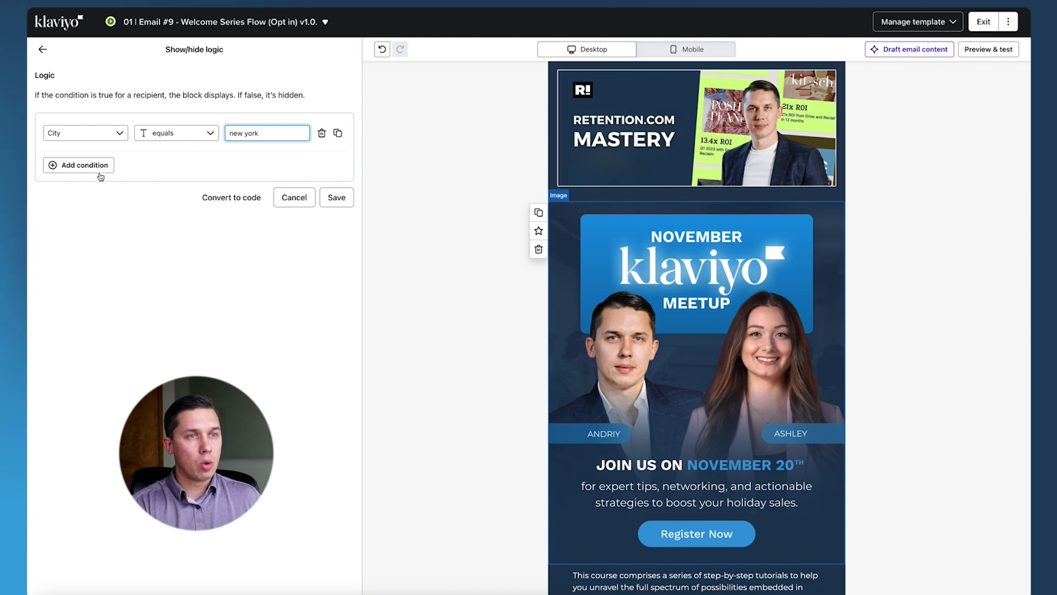
- Add a second condition joined with OR and choose Zip code as its property
{"action": "left_click", "coordinate": [83, 166]}
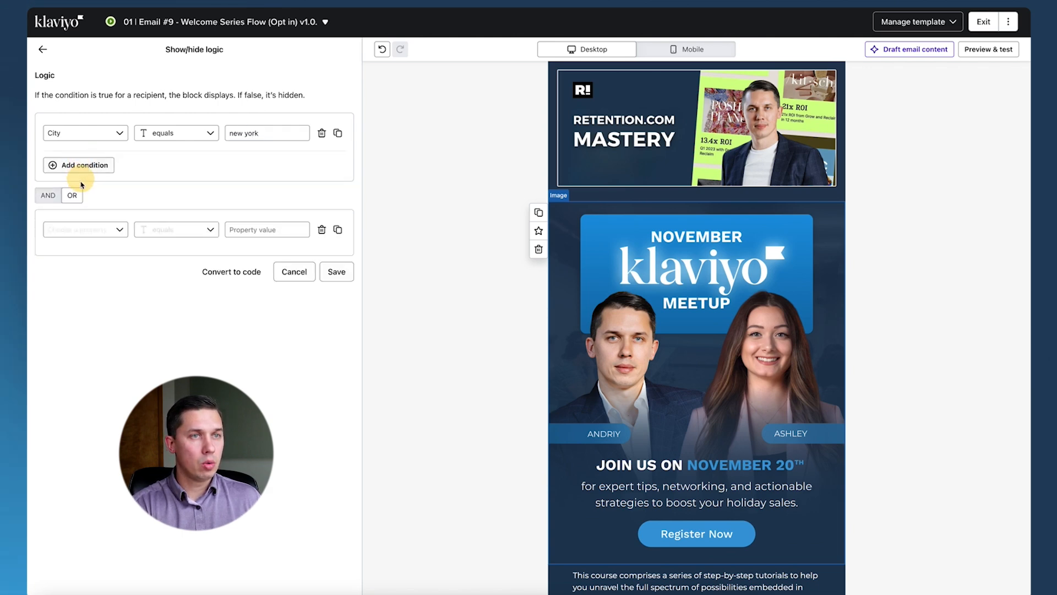
{"action": "left_click", "coordinate": [82, 229]}
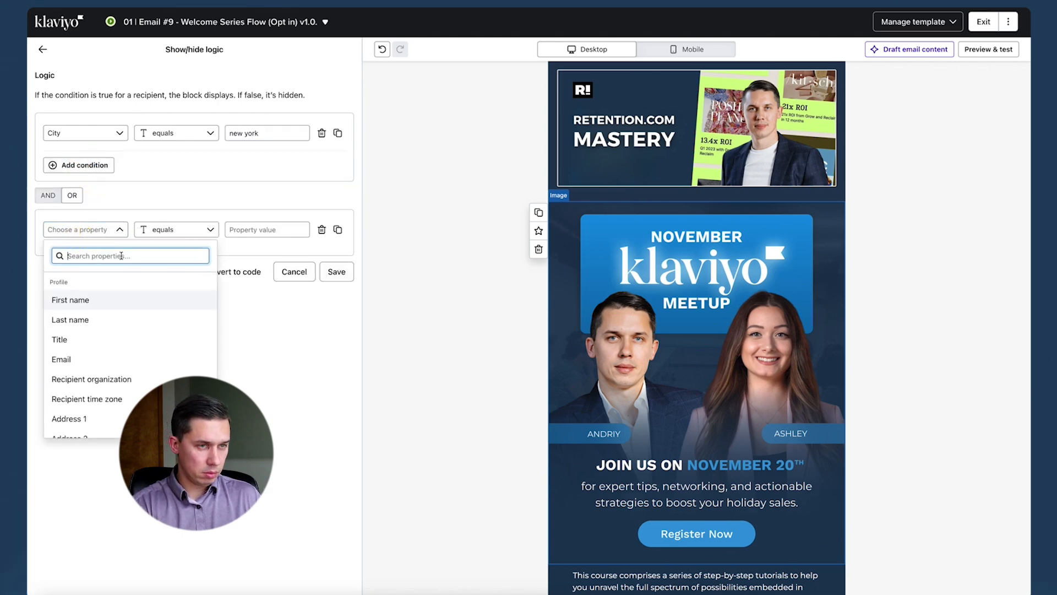
{"action": "type", "text": "zip"}
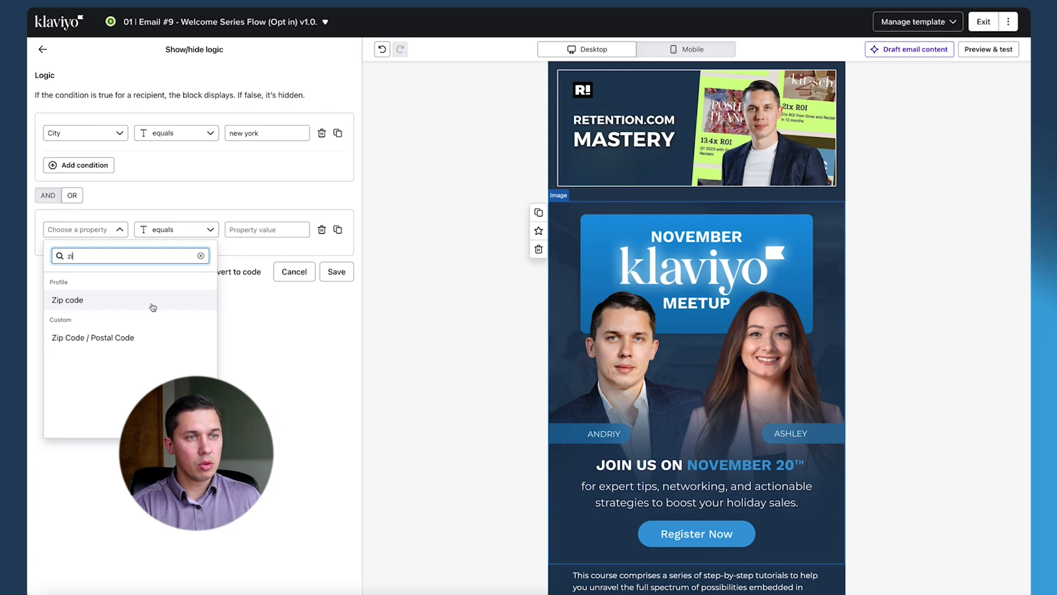
{"action": "left_click", "coordinate": [152, 302]}
- Change the second condition to State / Region equals "new york"
{"action": "left_click", "coordinate": [103, 229]}
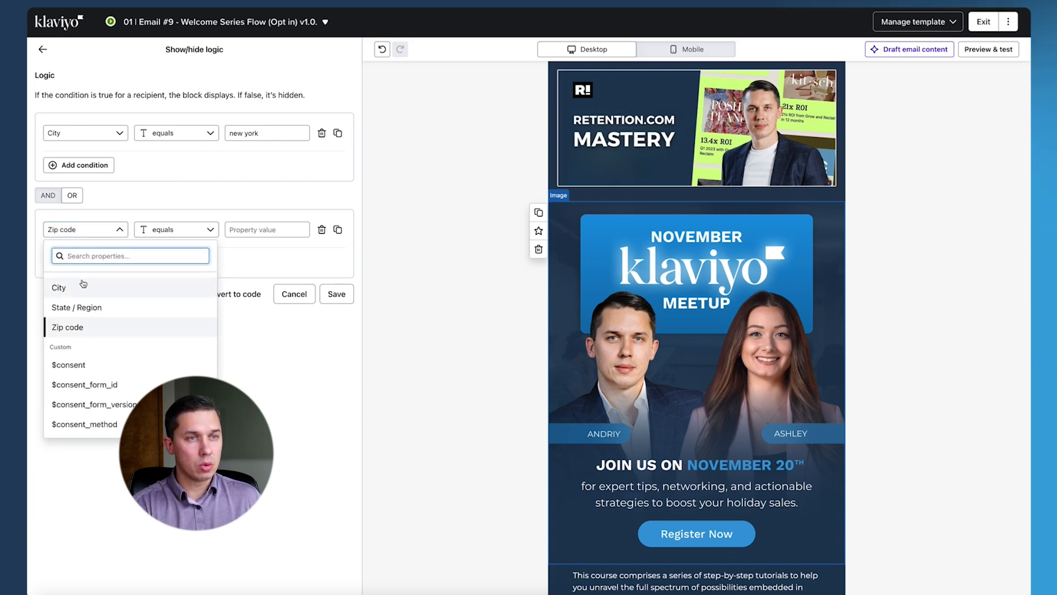
{"action": "type", "text": "cou"}
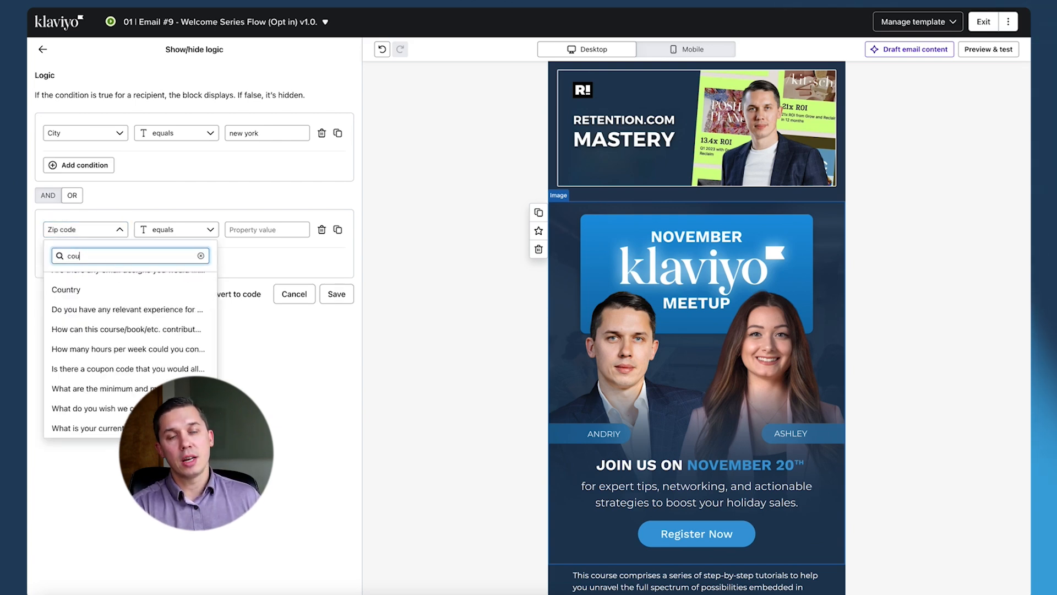
{"action": "key", "text": "BackSpace"}
{"action": "key", "text": "BackSpace"}
{"action": "key", "text": "BackSpace"}
{"action": "type", "text": "stat"}
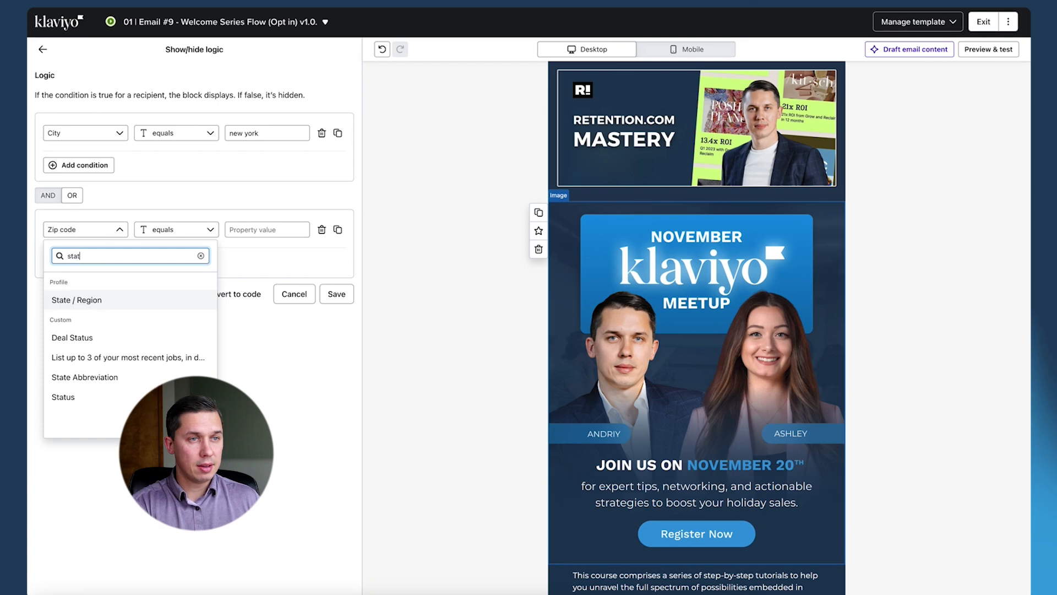
{"action": "left_click", "coordinate": [94, 300]}
{"action": "left_click", "coordinate": [208, 229]}
{"action": "left_click", "coordinate": [250, 229]}
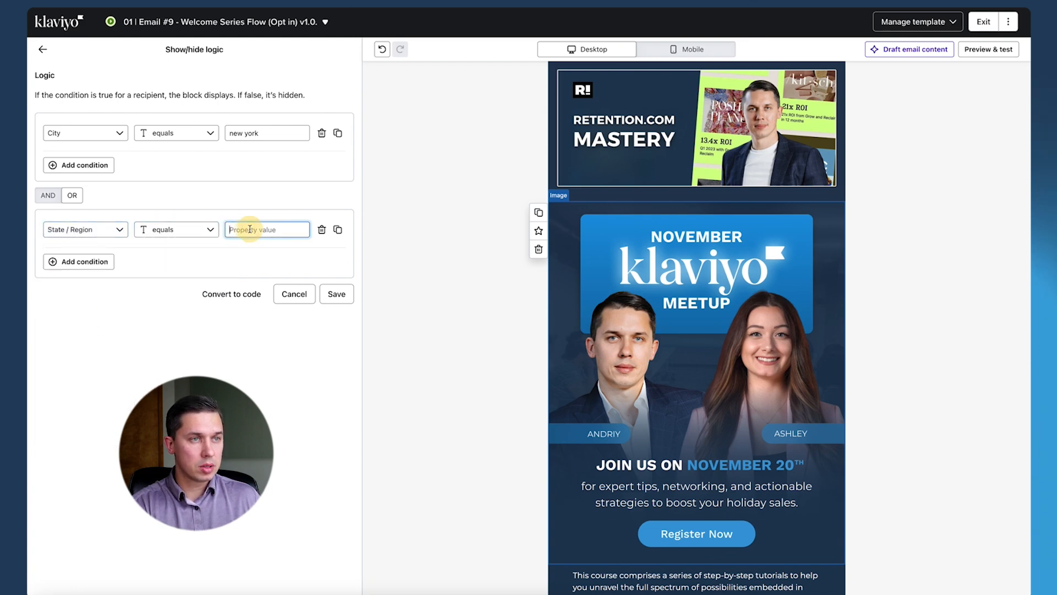
{"action": "type", "text": "ne w"}
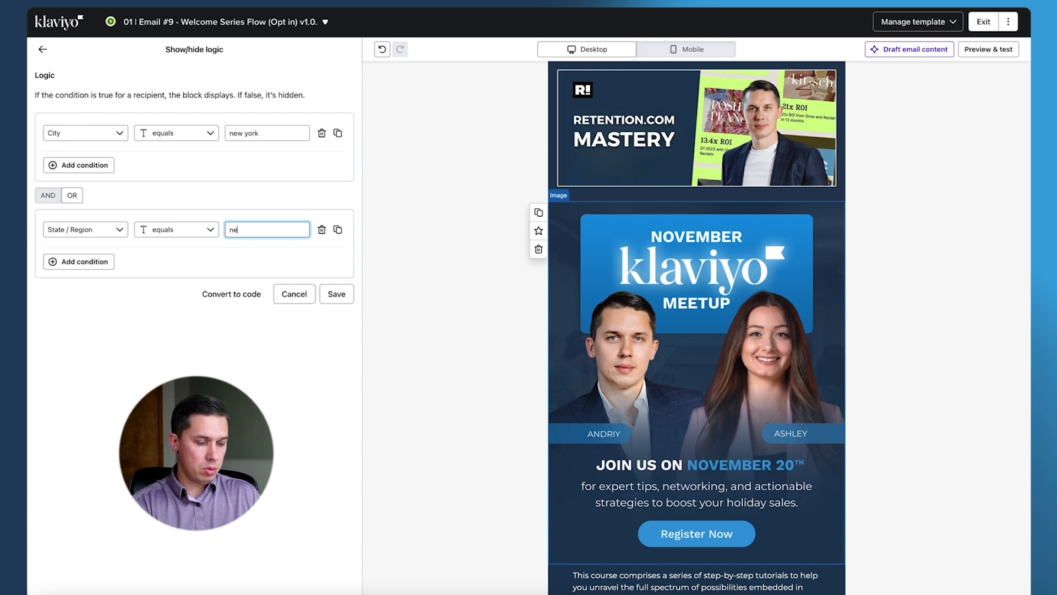
- Add a third show/hide condition joined with OR, State / Region equals "new jersey", and save the display logic
{"action": "left_click", "coordinate": [82, 261]}
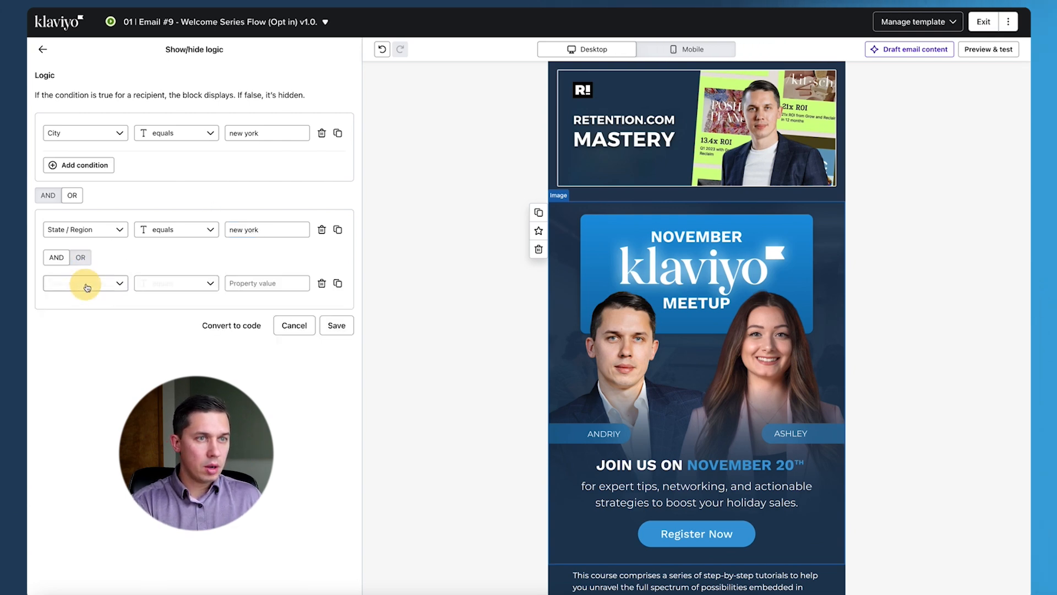
{"action": "left_click", "coordinate": [85, 326]}
{"action": "type", "text": "state"}
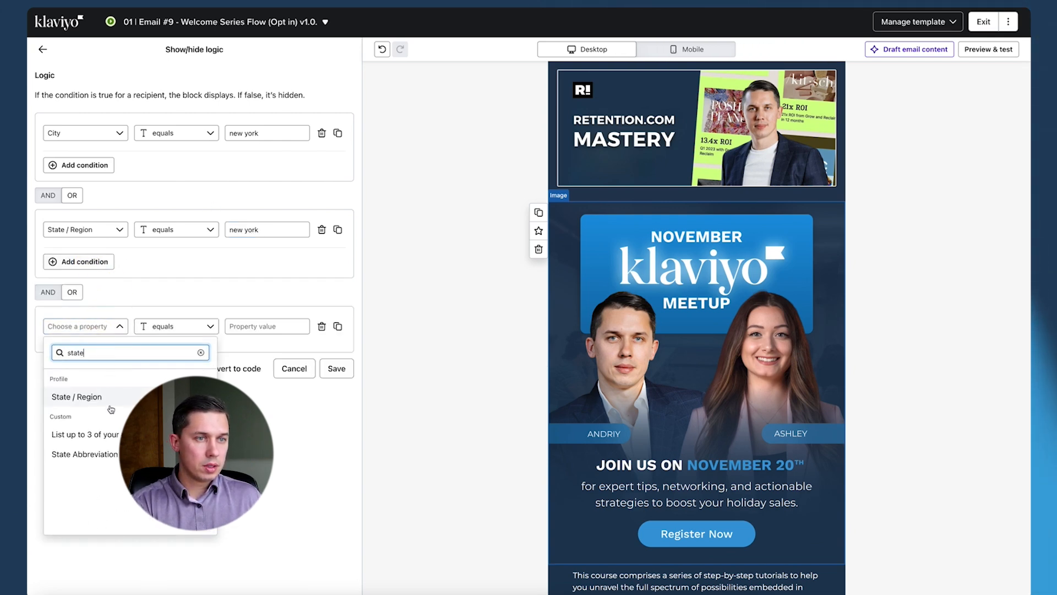
{"action": "left_click", "coordinate": [113, 400]}
{"action": "left_click", "coordinate": [278, 324]}
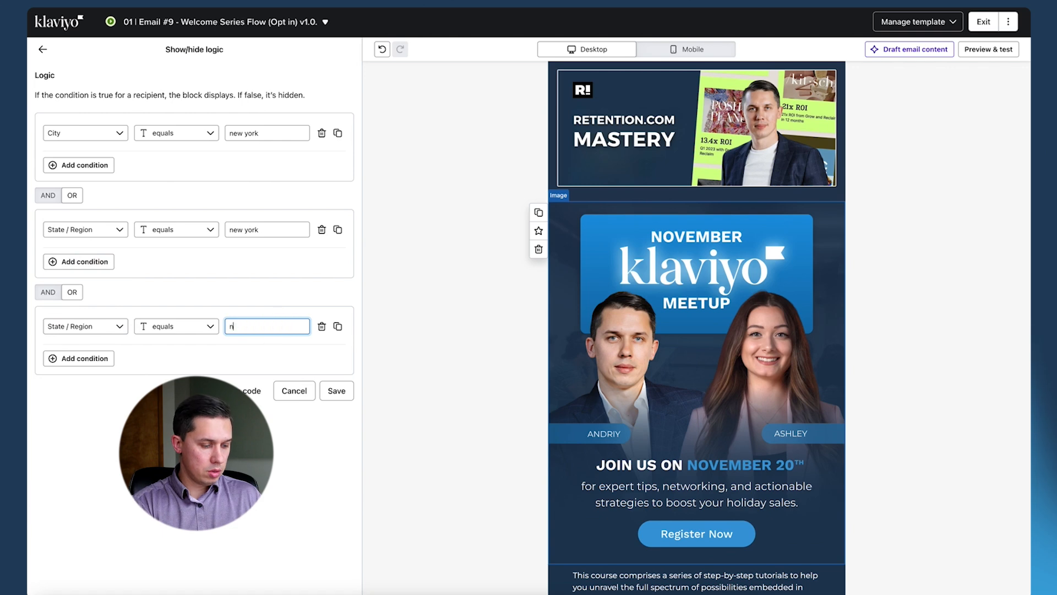
{"action": "type", "text": "new jersey"}
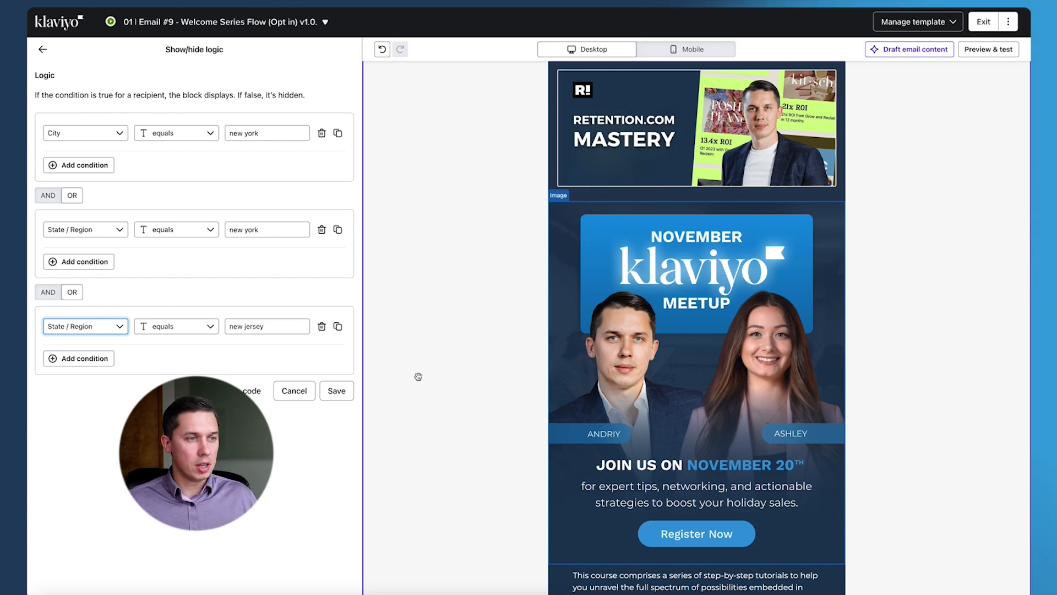
{"action": "left_click", "coordinate": [340, 391]}
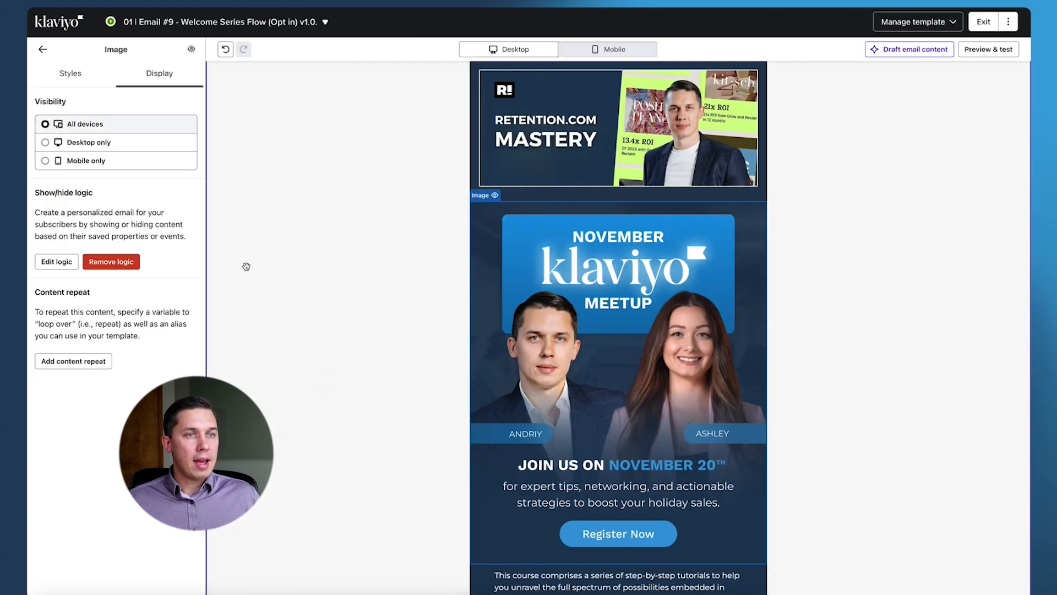
- Start a new segment and name it "Meetup Audience"
{"action": "mouse_move", "coordinate": [528, 331]}
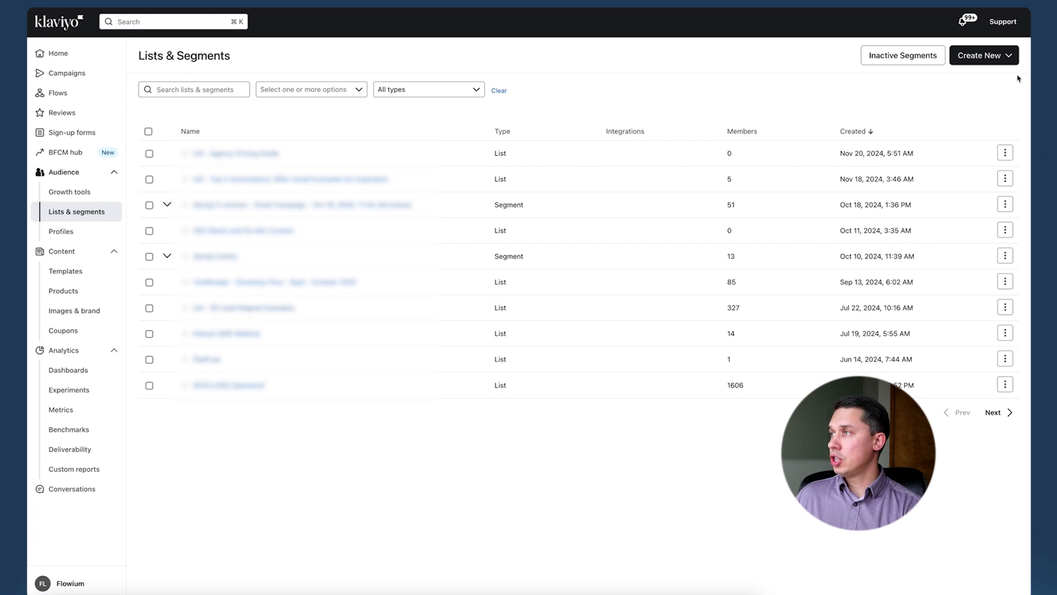
{"action": "left_click", "coordinate": [988, 55]}
{"action": "left_click", "coordinate": [959, 112]}
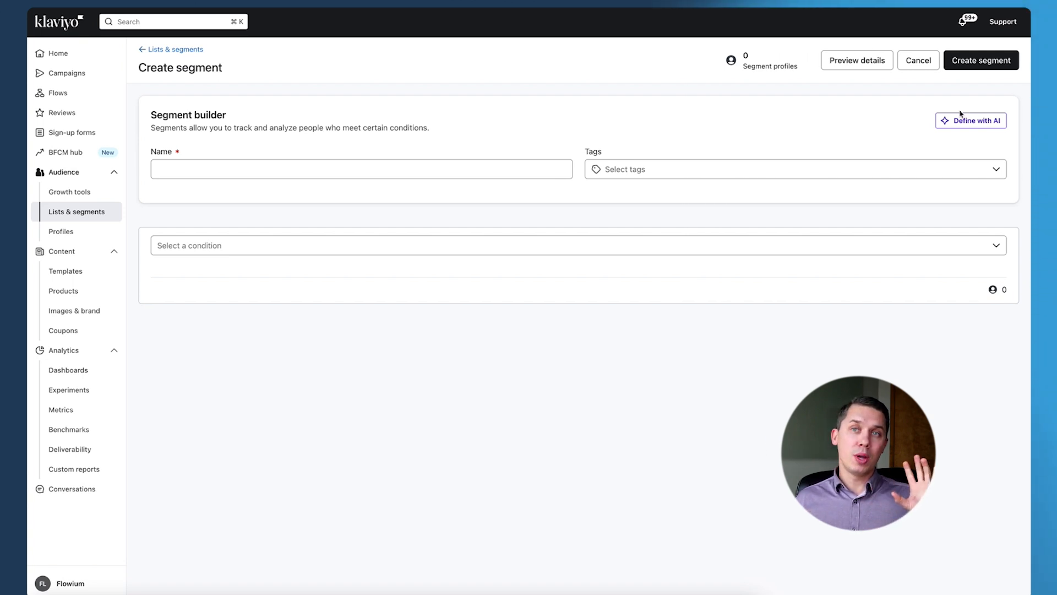
{"action": "left_click", "coordinate": [262, 171]}
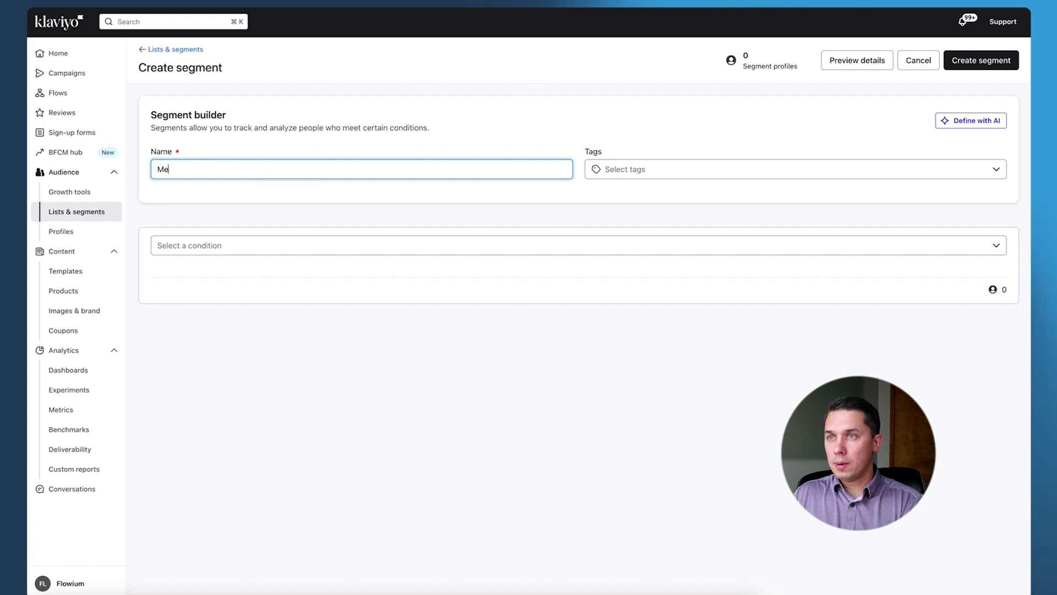
{"action": "type", "text": "Metup Audience"}
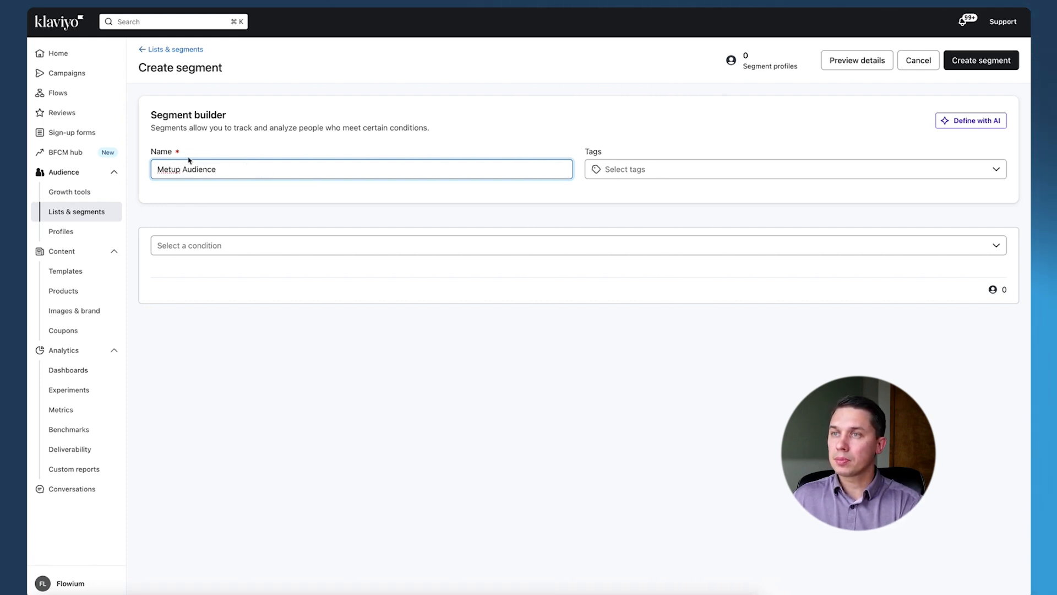
{"action": "right_click", "coordinate": [172, 172]}
{"action": "left_click", "coordinate": [185, 177]}
{"action": "double_click", "coordinate": [165, 169]}
{"action": "type", "text": "Meetup"}
{"action": "left_click", "coordinate": [122, 218]}
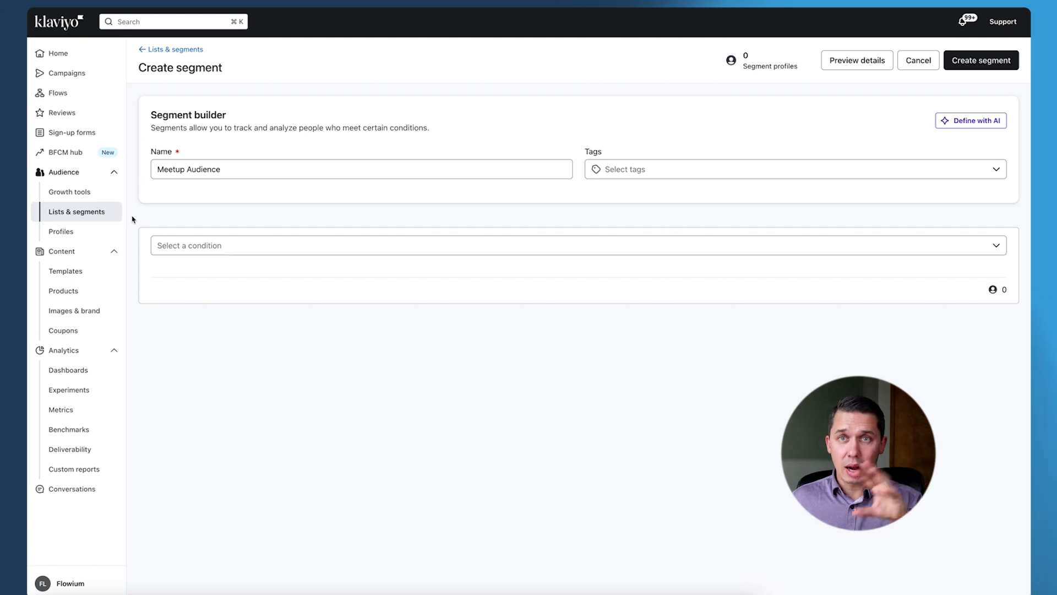
- Define the first segment condition as a person who can receive email marketing, and highlight the segment's profile count
{"action": "left_click", "coordinate": [271, 247]}
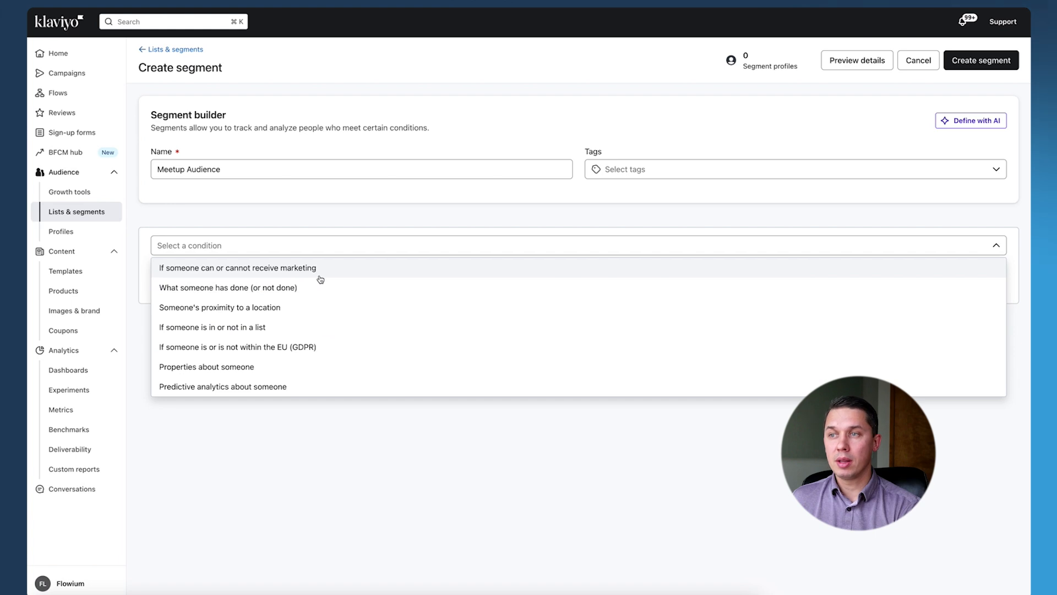
{"action": "left_click", "coordinate": [241, 276]}
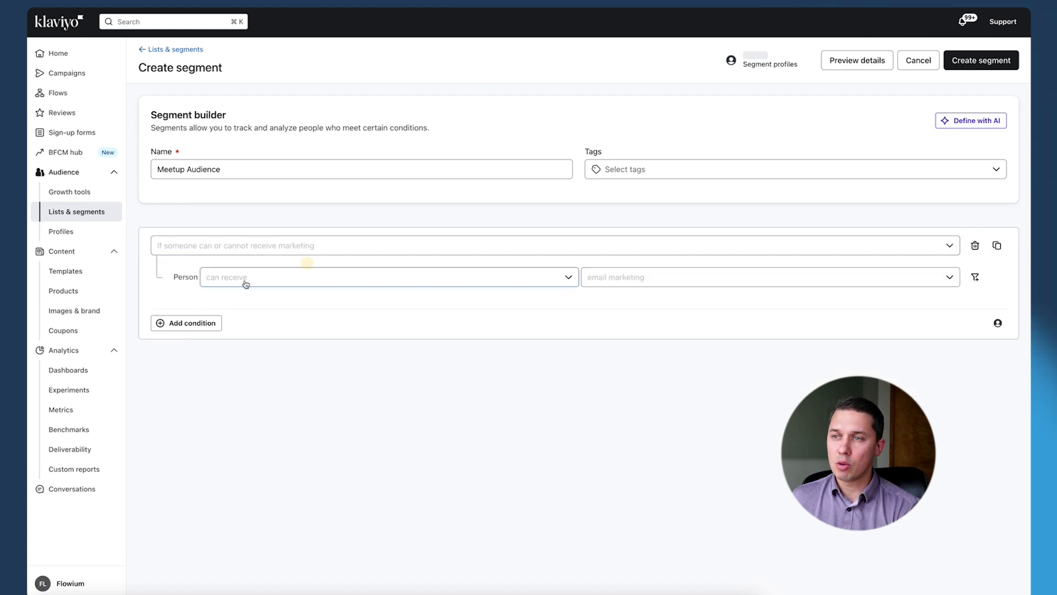
{"action": "left_click", "coordinate": [438, 245]}
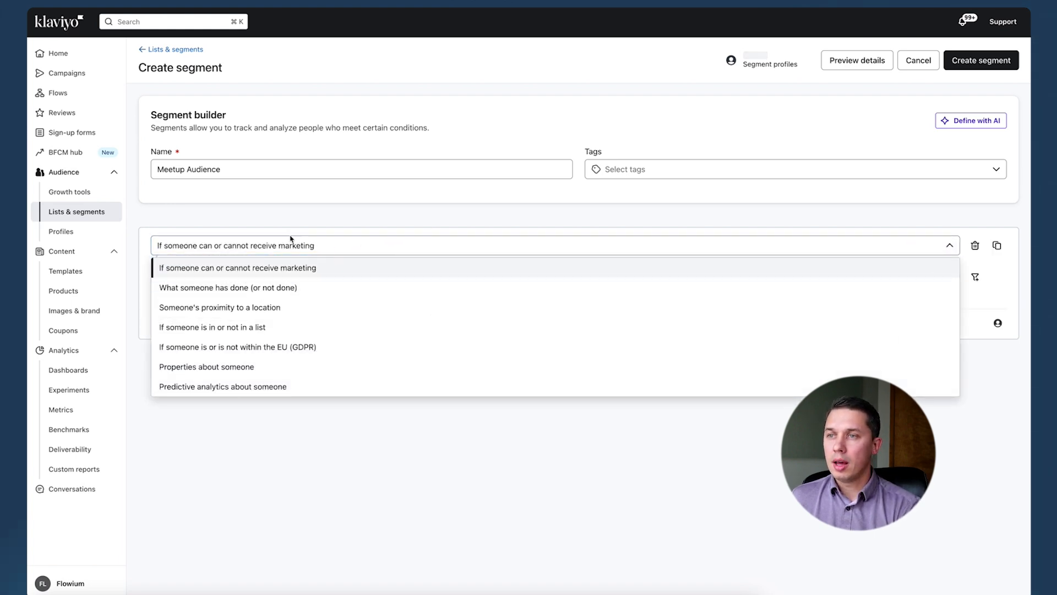
{"action": "left_click", "coordinate": [420, 225]}
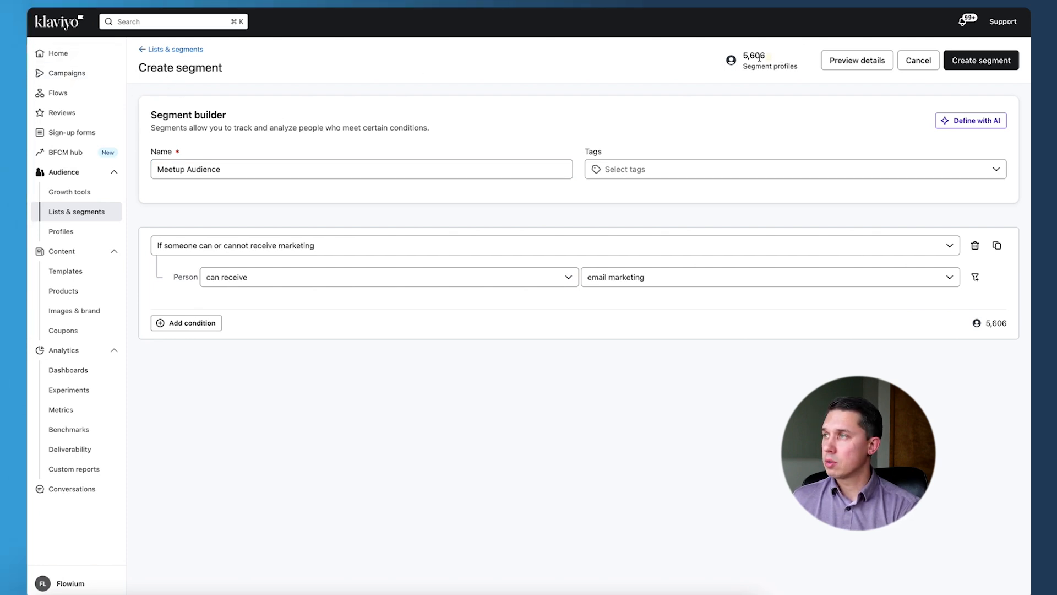
{"action": "mouse_move", "coordinate": [724, 64]}
{"action": "left_mouse_down"}
{"action": "mouse_move", "coordinate": [806, 70]}
{"action": "mouse_move", "coordinate": [739, 55]}
{"action": "left_mouse_up"}
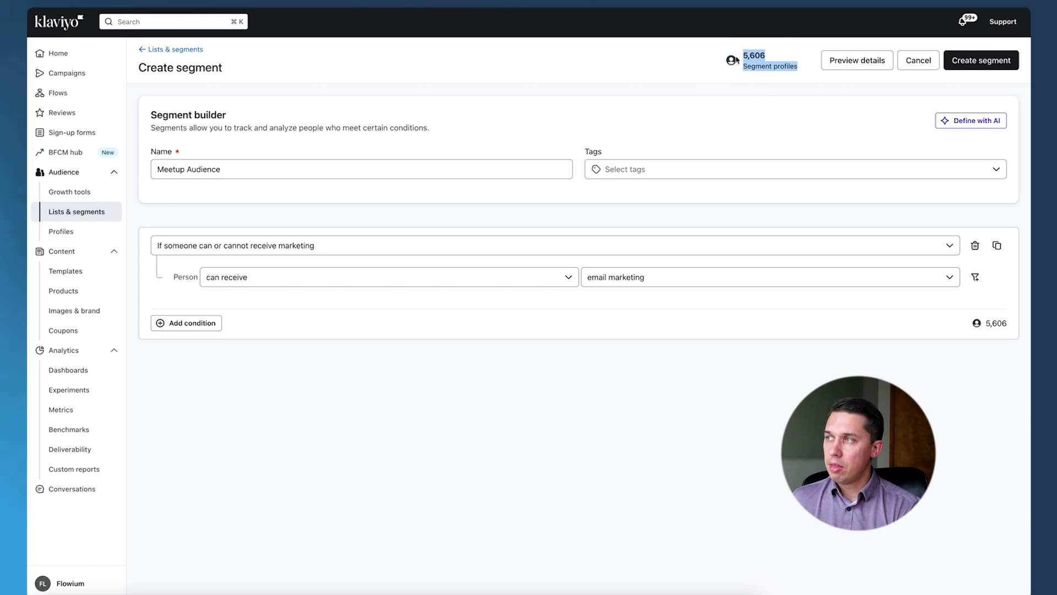
- Add a second condition group joined with AND and set its condition type to Properties about someone
{"action": "left_click", "coordinate": [203, 324]}
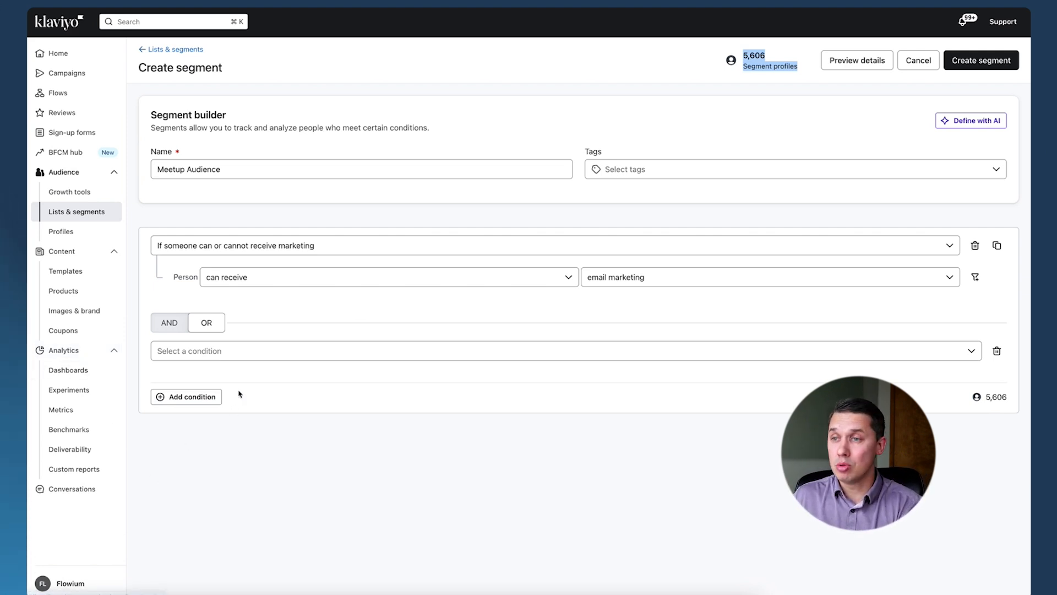
{"action": "left_click", "coordinate": [231, 355]}
{"action": "left_click", "coordinate": [178, 330]}
{"action": "left_click", "coordinate": [279, 389]}
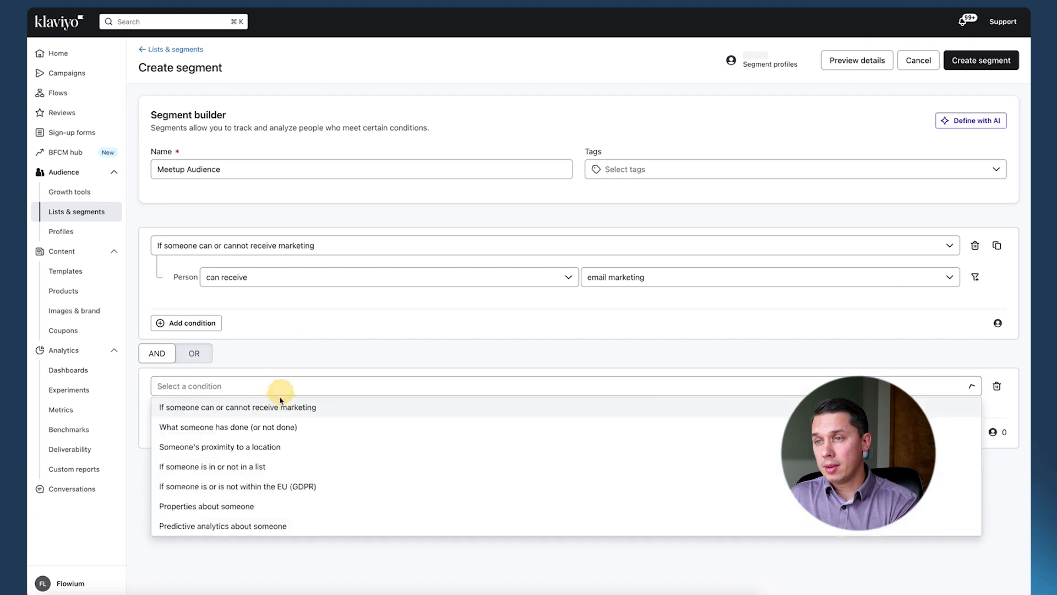
{"action": "left_click", "coordinate": [245, 448]}
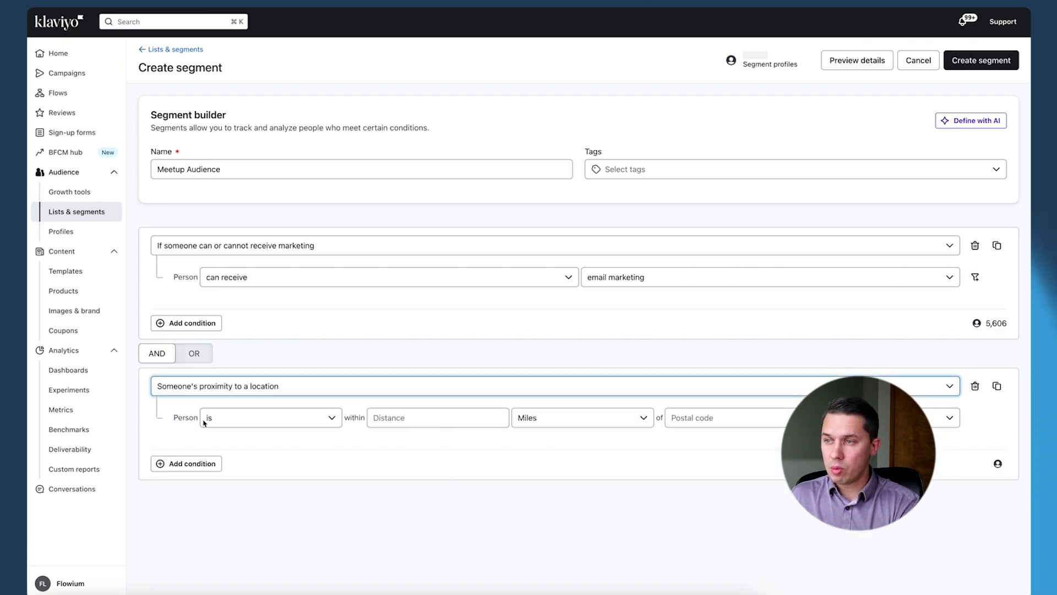
{"action": "left_click", "coordinate": [317, 388]}
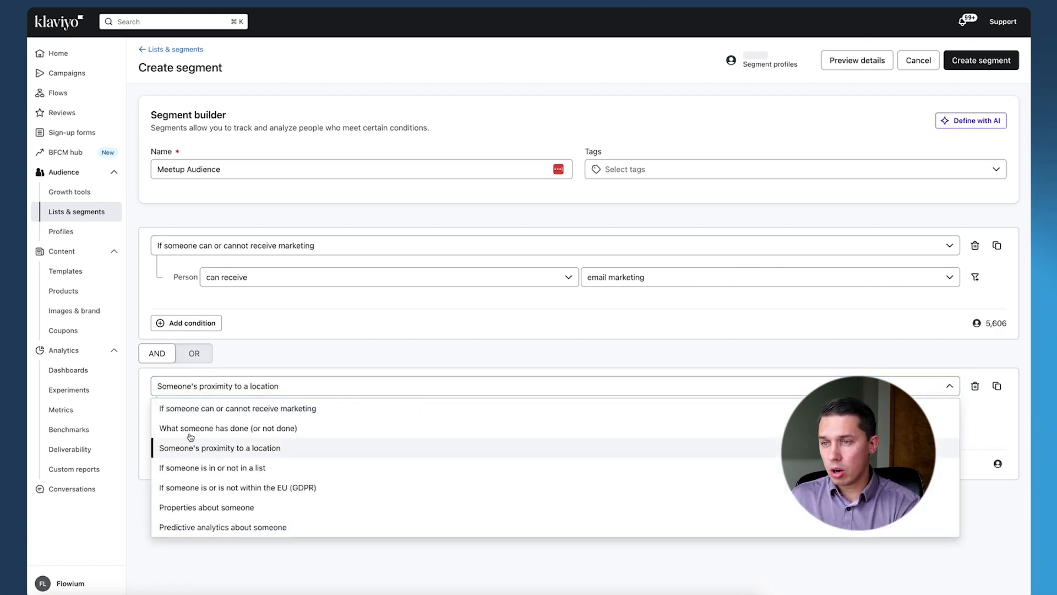
{"action": "left_click", "coordinate": [222, 507]}
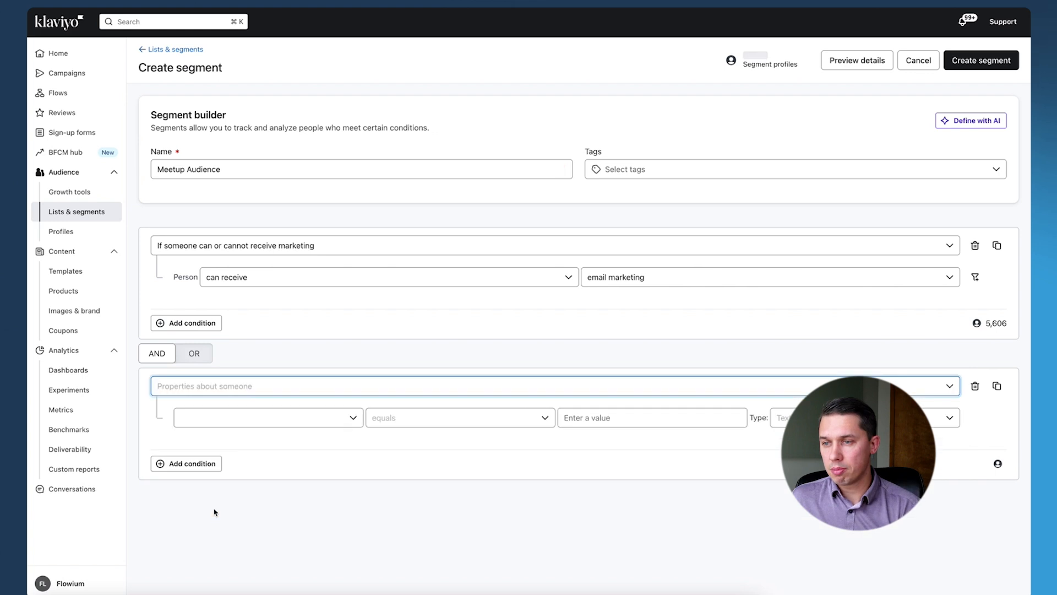
{"action": "left_click", "coordinate": [225, 385]}
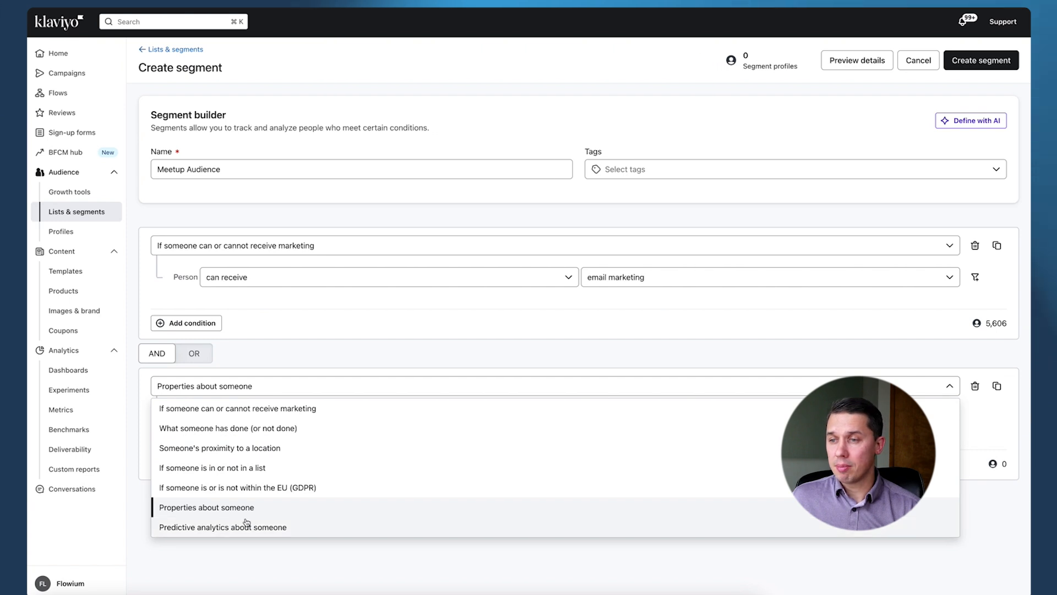
{"action": "left_click", "coordinate": [270, 553]}
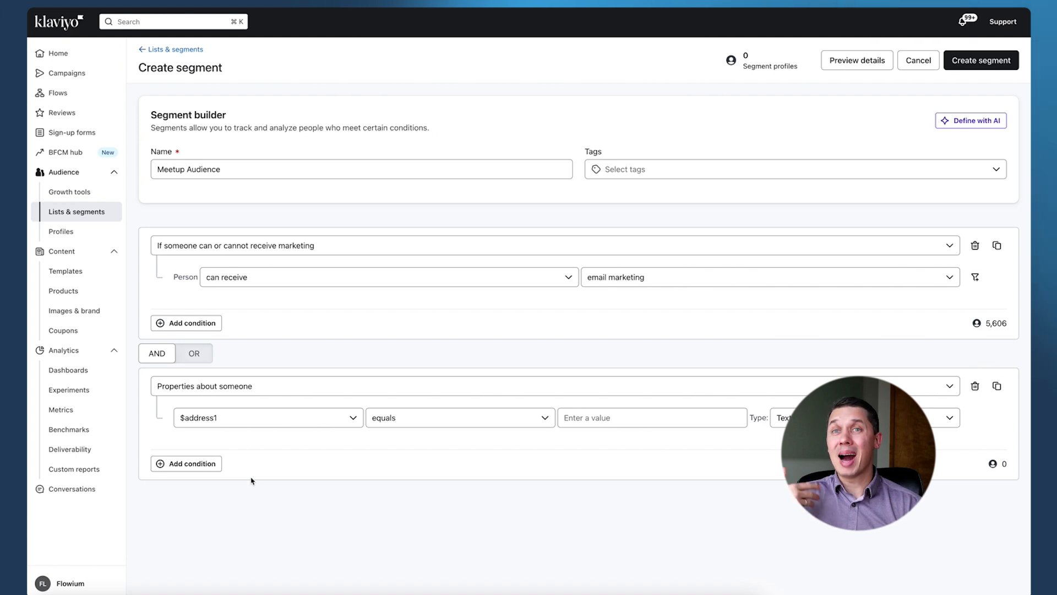
- Set the property condition in the second group to State / Region equals New Jersey
{"action": "left_click", "coordinate": [254, 420]}
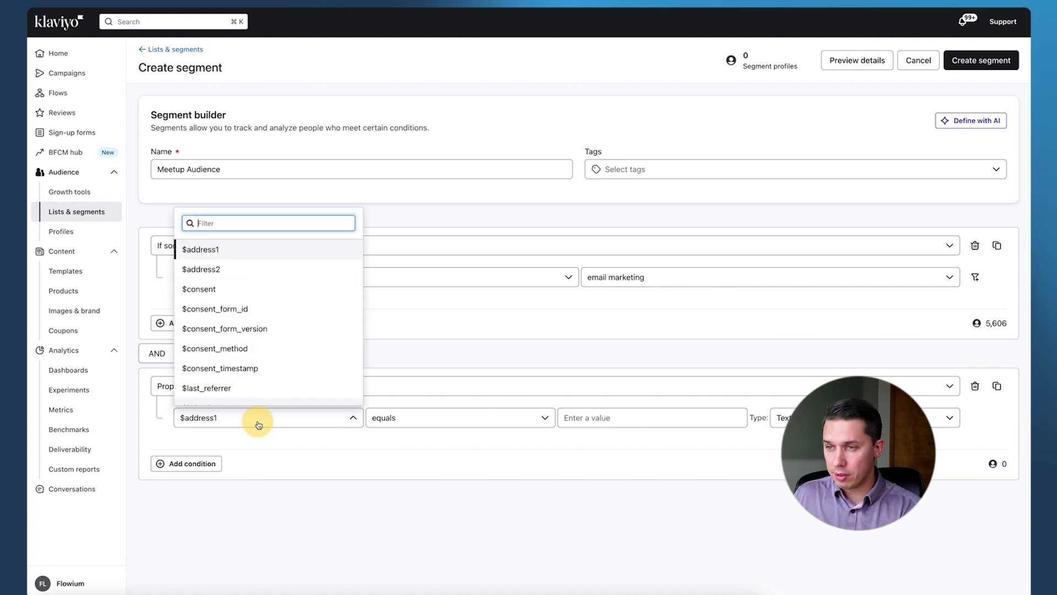
{"action": "type", "text": "state"}
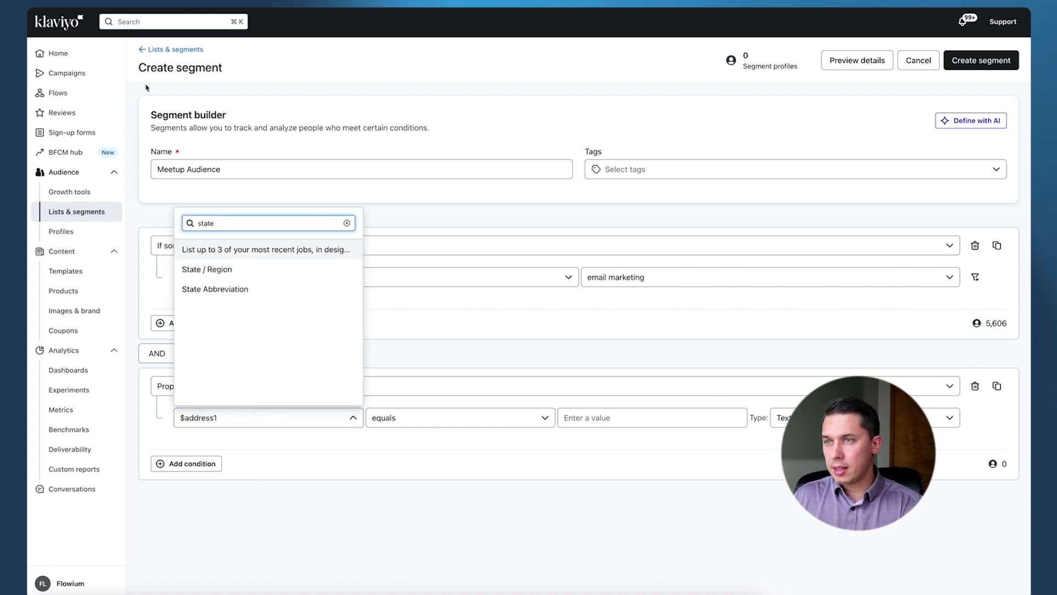
{"action": "left_click", "coordinate": [285, 269]}
{"action": "left_click", "coordinate": [643, 421]}
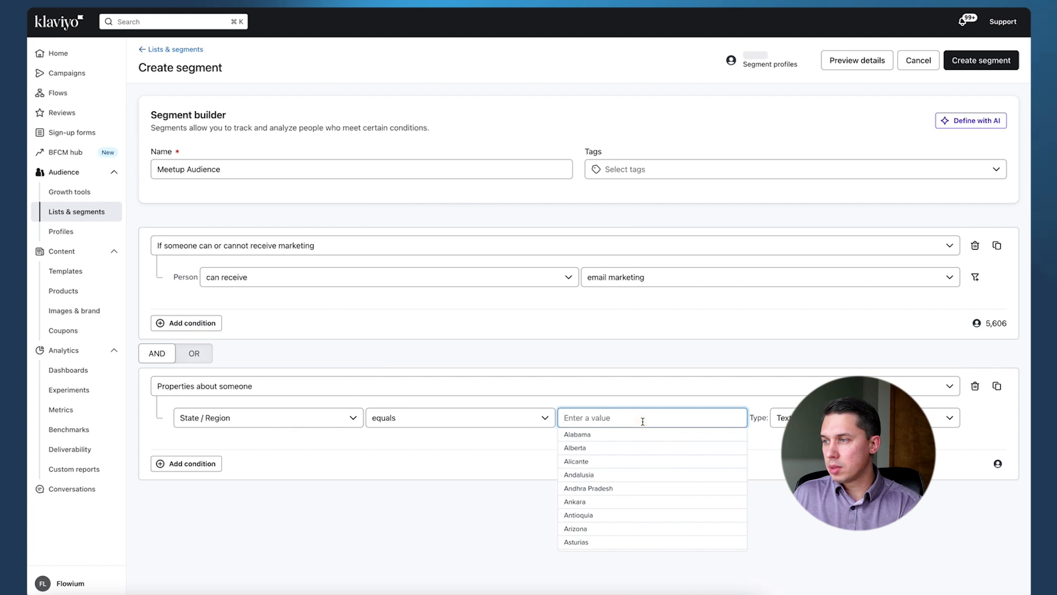
{"action": "type", "text": "new"}
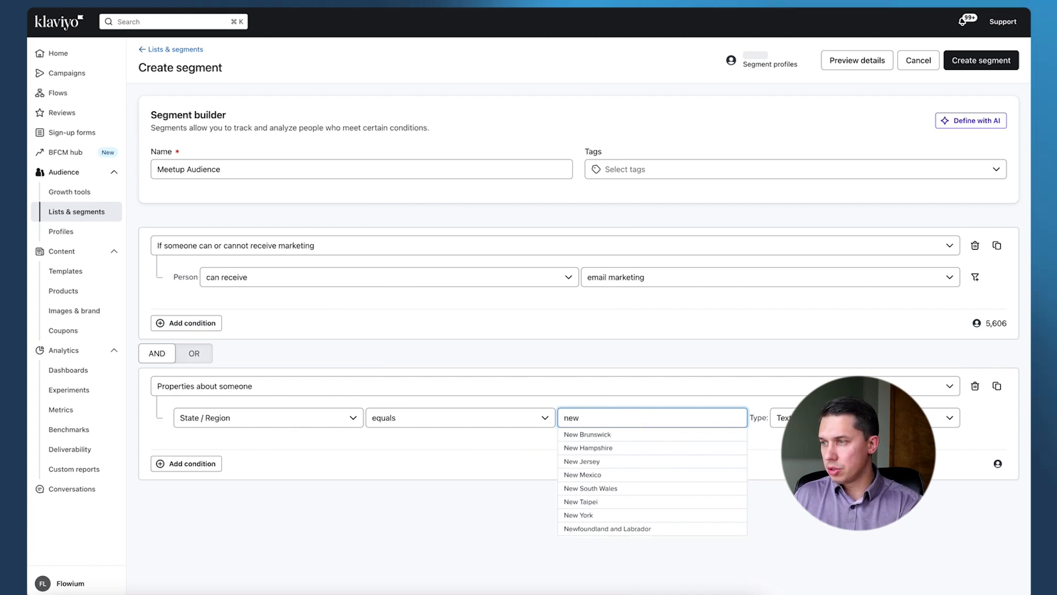
{"action": "left_click", "coordinate": [632, 465]}
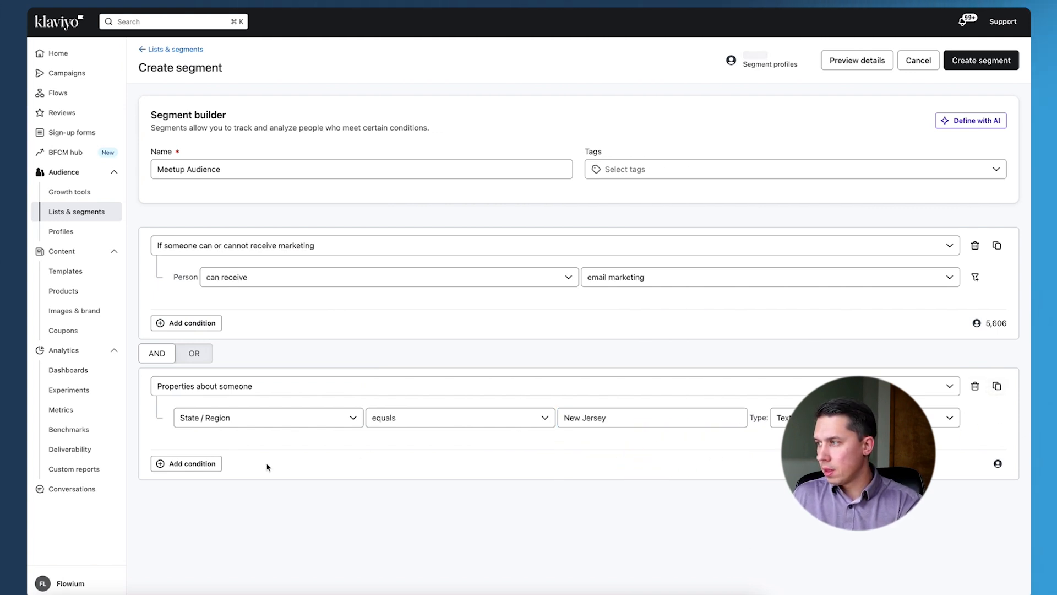
- Add an OR condition to the second group with the property State / Region equal to New York
{"action": "left_click", "coordinate": [198, 466]}
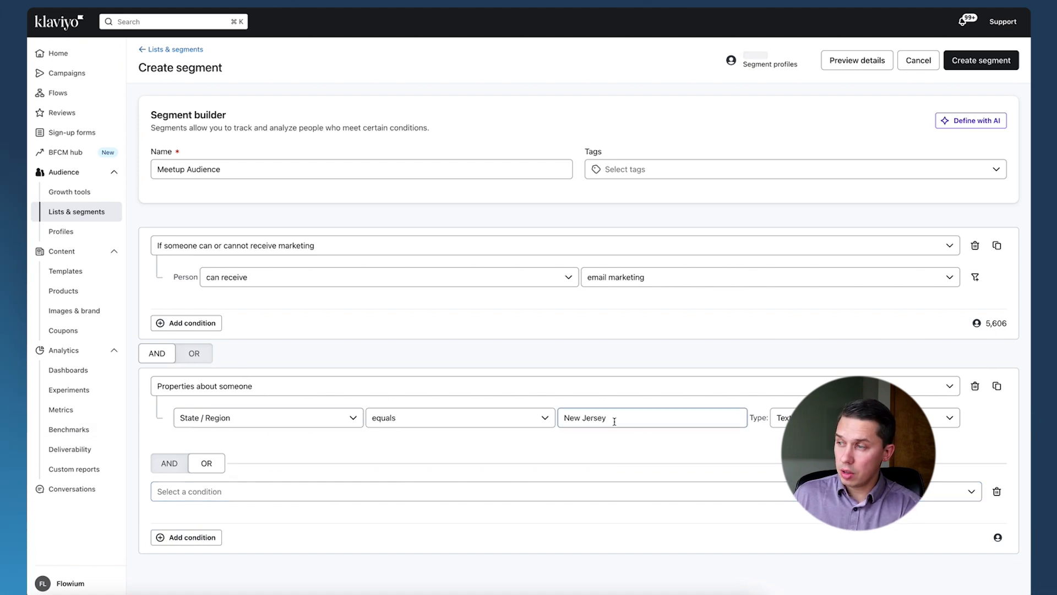
{"action": "left_click", "coordinate": [361, 502]}
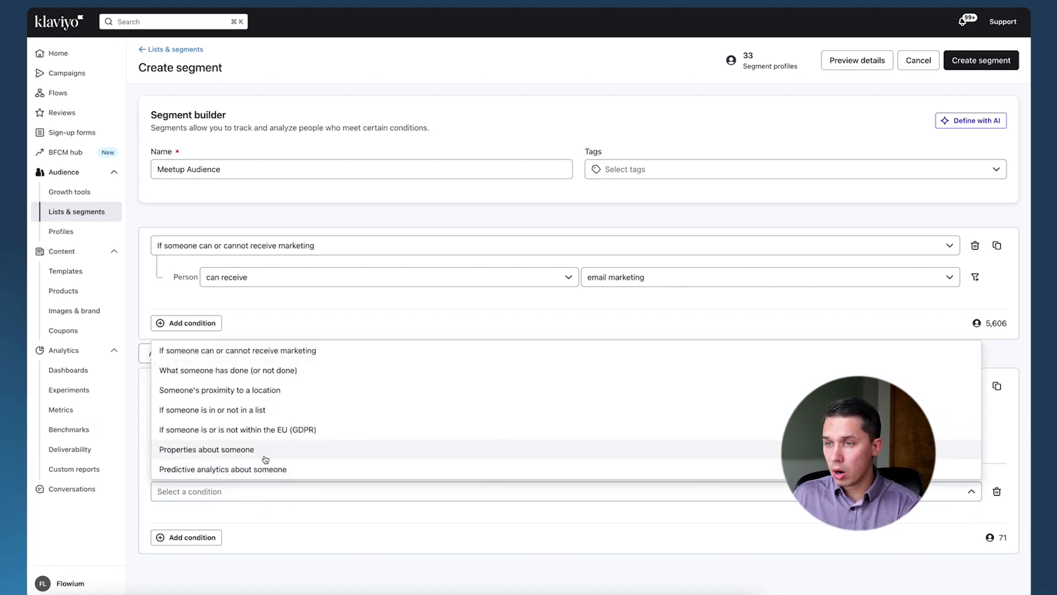
{"action": "left_click", "coordinate": [222, 450]}
{"action": "left_click", "coordinate": [264, 522]}
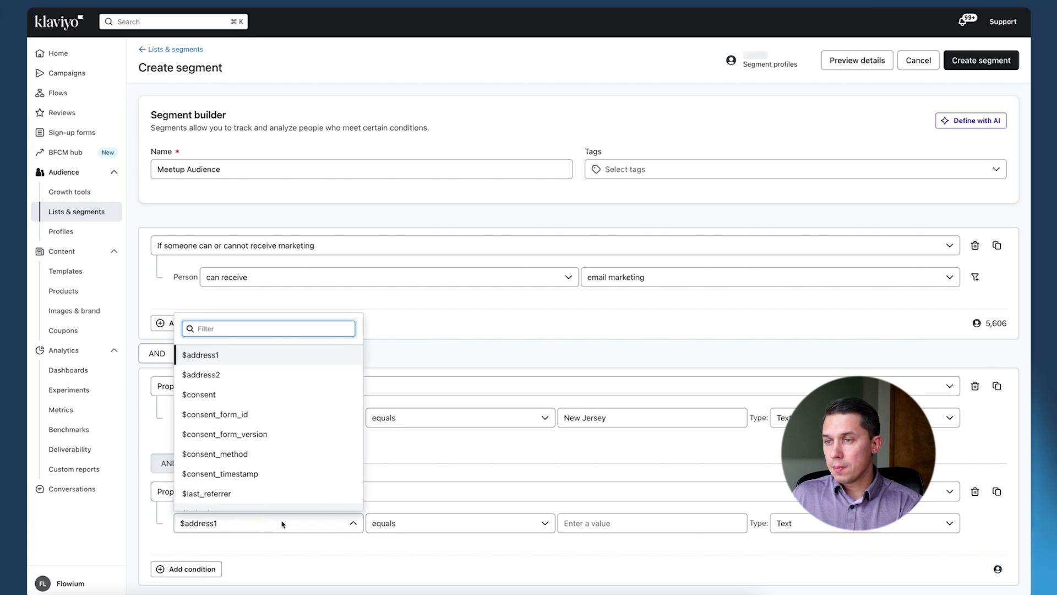
{"action": "type", "text": "state"}
{"action": "left_click", "coordinate": [271, 374]}
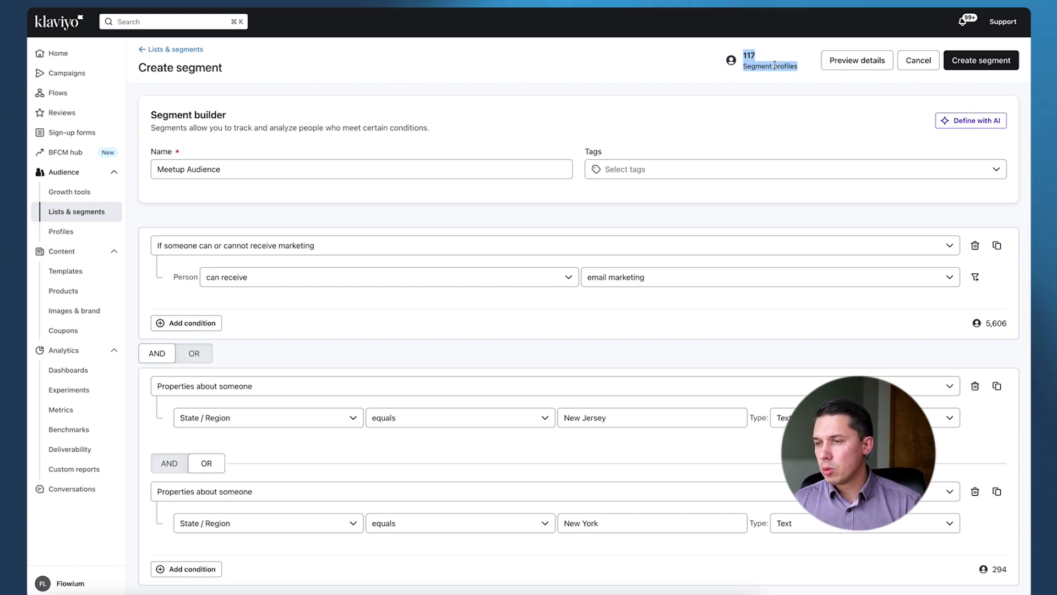
- Add a third OR condition to the second group based on someone's proximity to a location
{"action": "left_click", "coordinate": [188, 570]}
{"action": "scroll", "coordinate": [240, 540], "scroll_direction": "down", "scroll_amount": 2}
{"action": "left_click", "coordinate": [239, 529]}
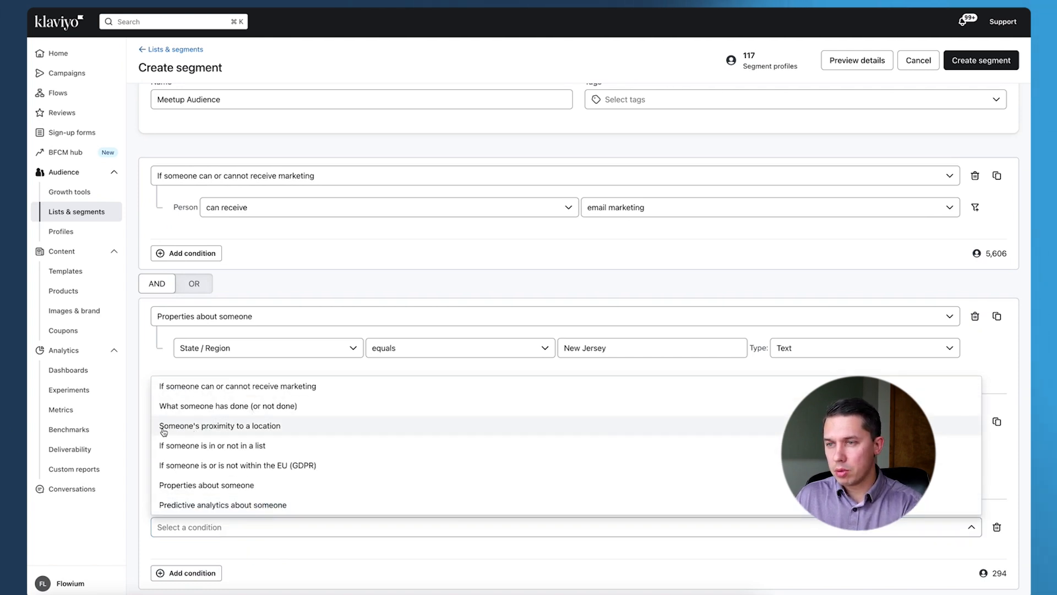
{"action": "left_click", "coordinate": [245, 432]}
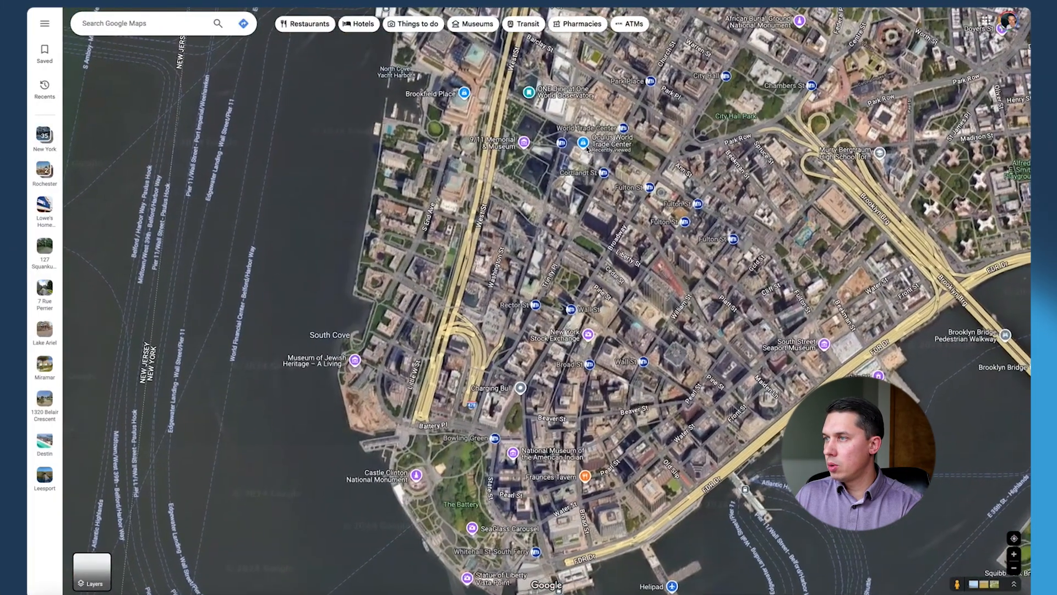
- Set the proximity condition to a person within 50 miles of postal code 10006 in the US
{"action": "left_click", "coordinate": [583, 144]}
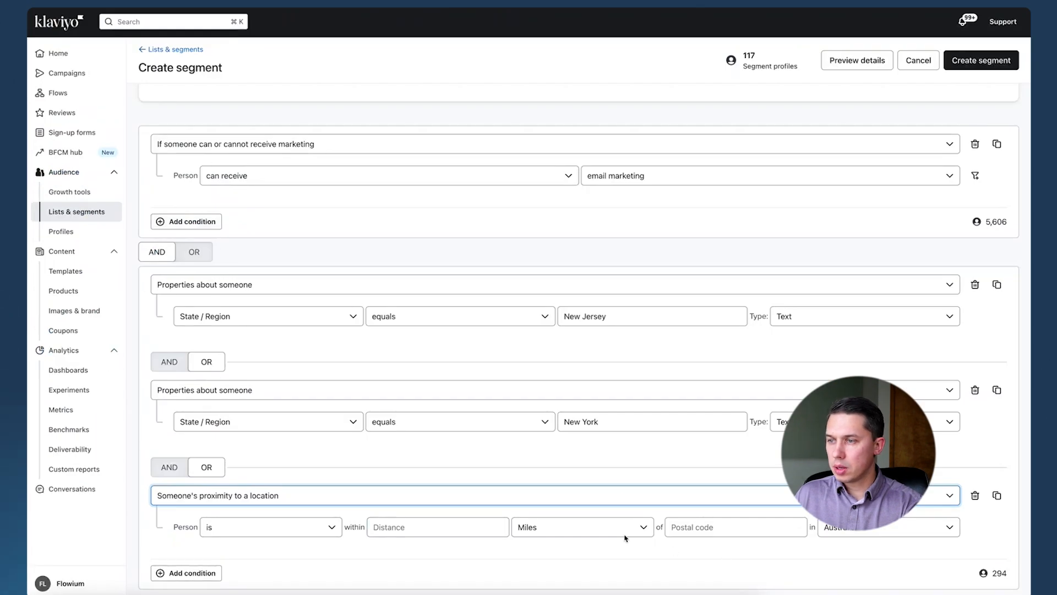
{"action": "left_click", "coordinate": [472, 519]}
{"action": "type", "text": "50"}
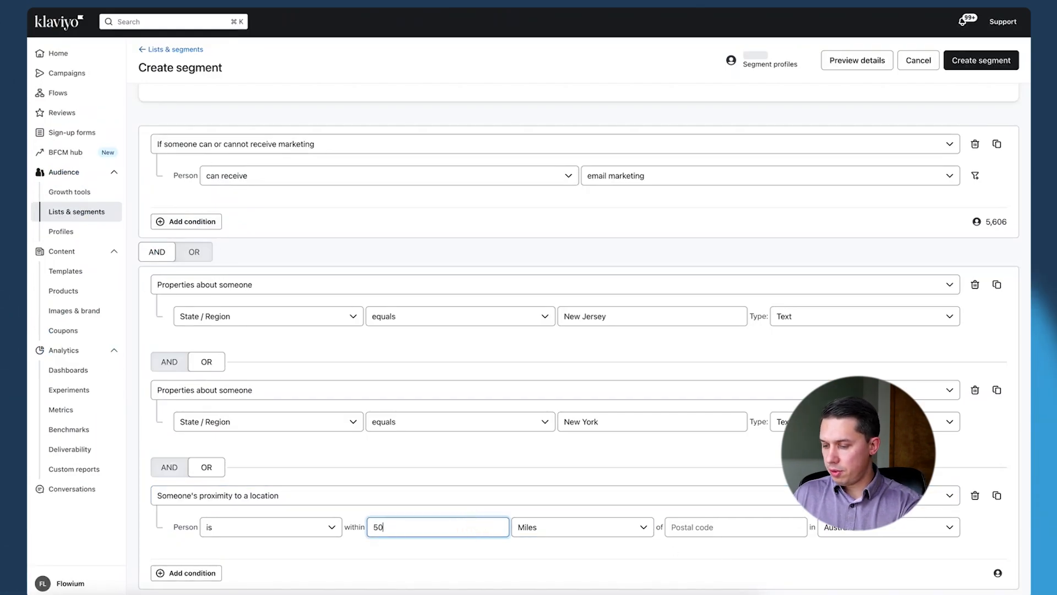
{"action": "left_click", "coordinate": [738, 526]}
{"action": "type", "text": "10006"}
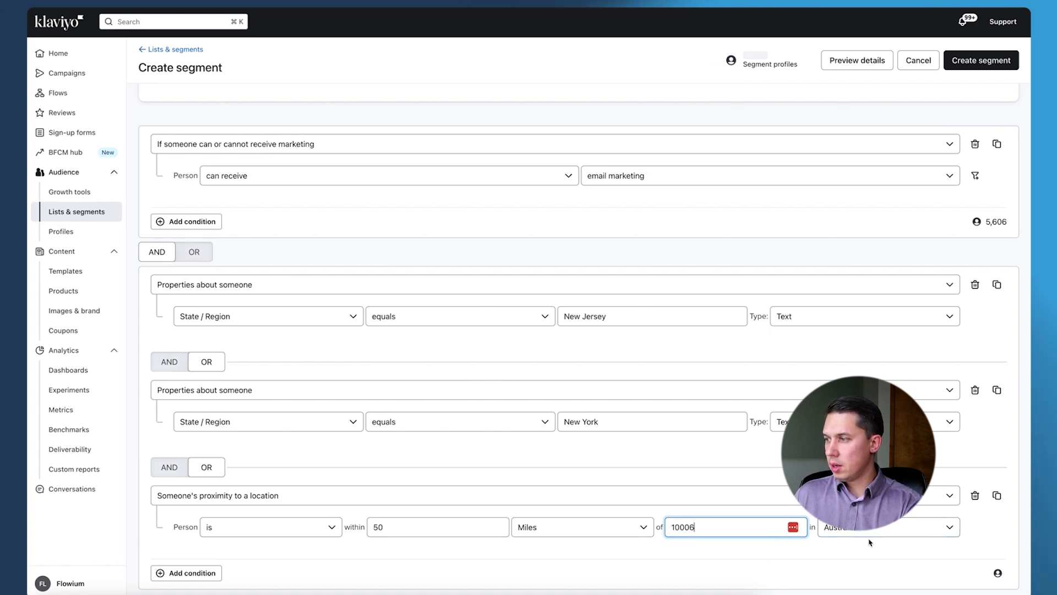
{"action": "left_click", "coordinate": [891, 535]}
{"action": "type", "text": "us"}
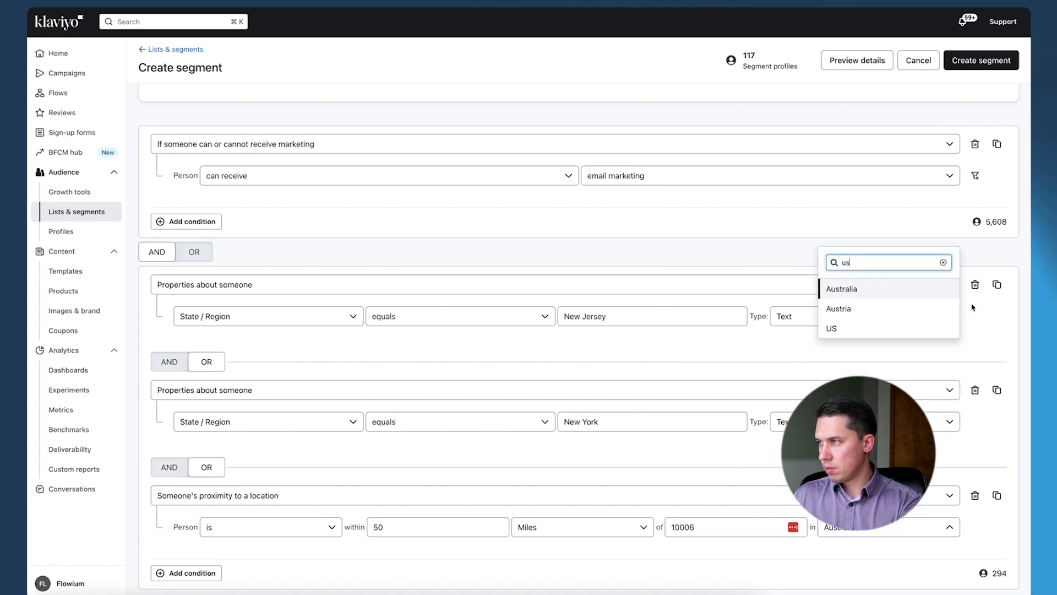
{"action": "left_click", "coordinate": [914, 329]}
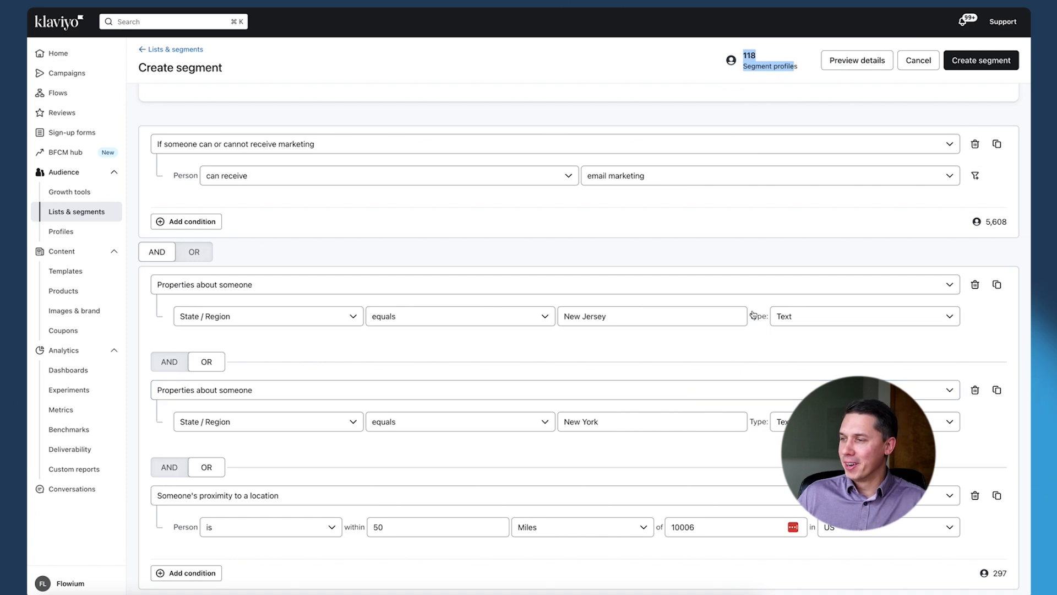
- Increase the proximity condition's distance to 100 miles
{"action": "left_click", "coordinate": [401, 527]}
{"action": "left_click_drag", "start_coordinate": [402, 526], "coordinate": [354, 526]}
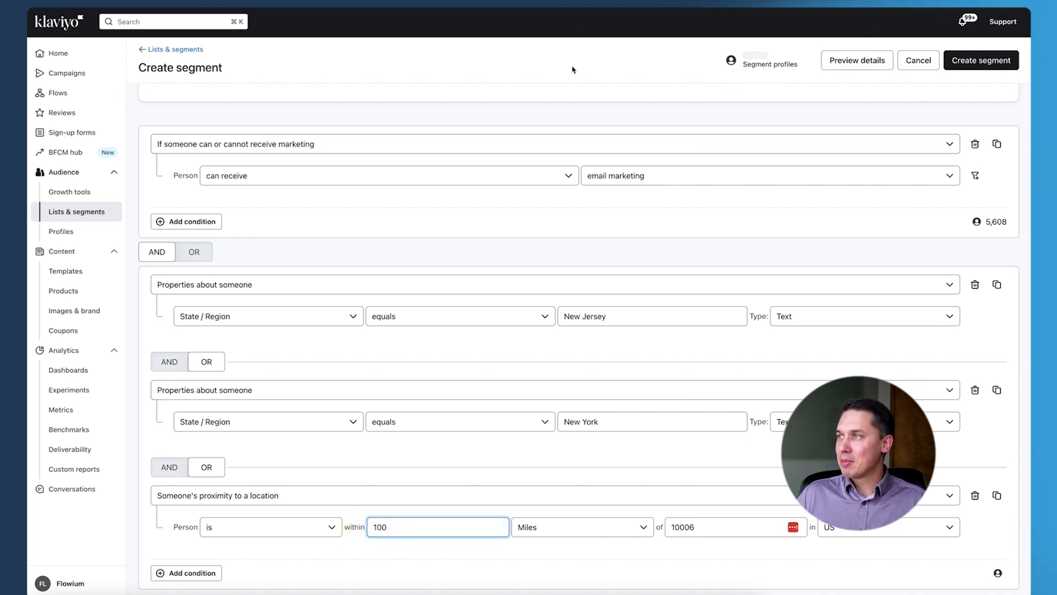
- Join the two condition groups with OR and delete the condition about receiving email marketing
{"action": "left_click", "coordinate": [195, 252]}
{"action": "scroll", "coordinate": [279, 208], "scroll_direction": "up", "scroll_amount": 2}
{"action": "scroll", "coordinate": [276, 209], "scroll_direction": "down", "scroll_amount": 2}
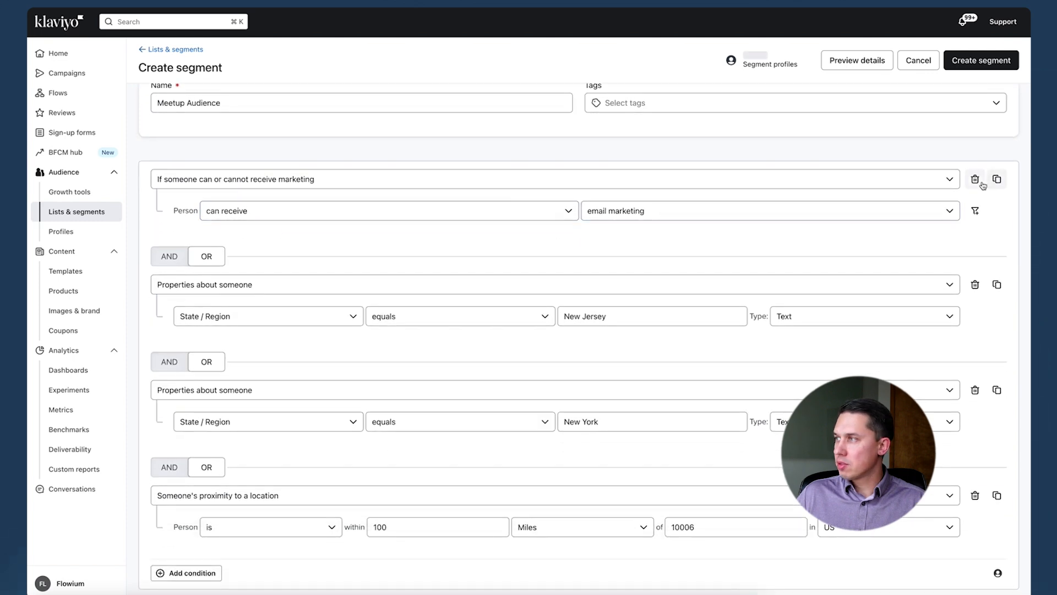
{"action": "left_click", "coordinate": [975, 180]}
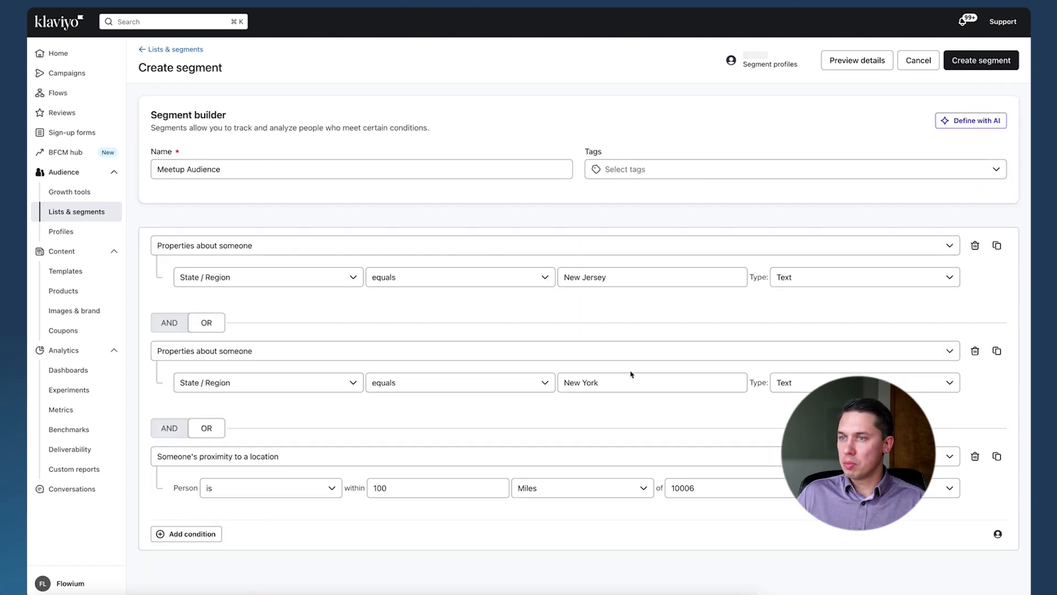